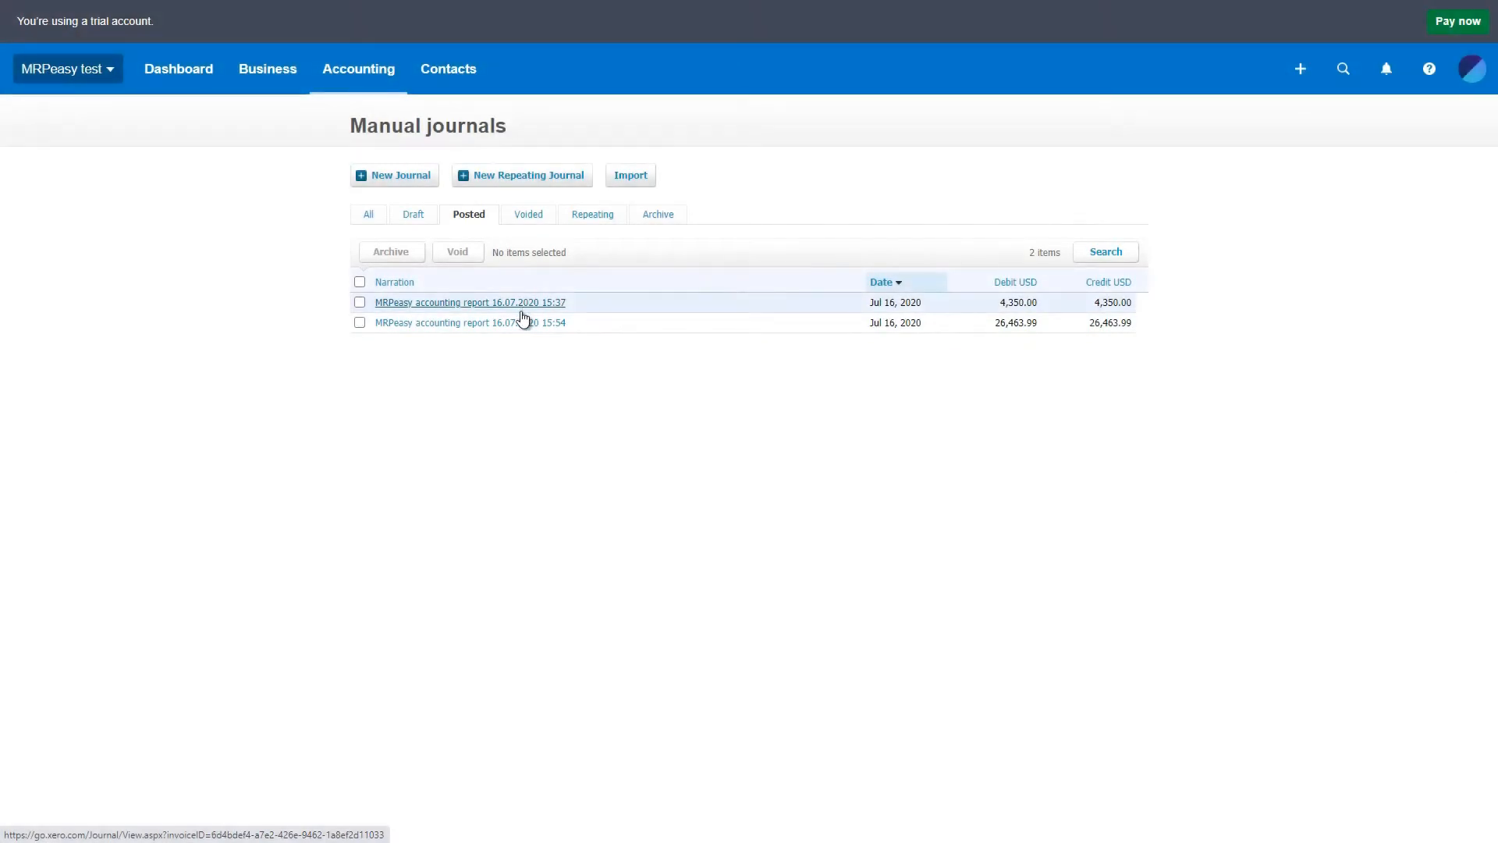
# Step: Open the posted manual journal "MRPeasy accounting report 16.07.2020 15:54"
pyautogui.click(523, 326)
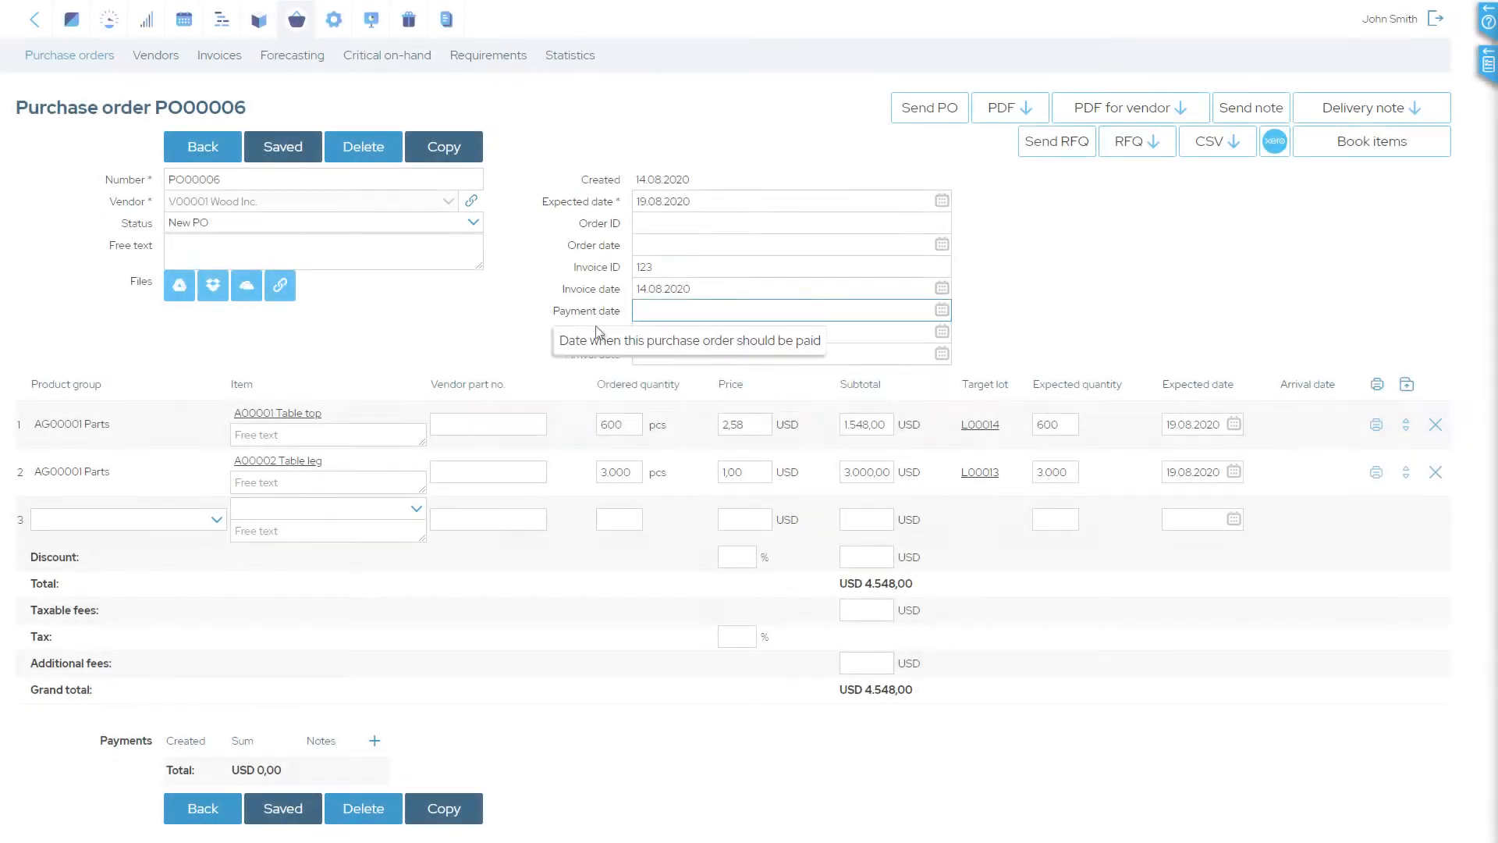
# Step: In MRPeasy, set the Wood Inc. purchase order's arrival date to the current time, 14.08.2020 16:13, and save the order
pyautogui.click(645, 353)
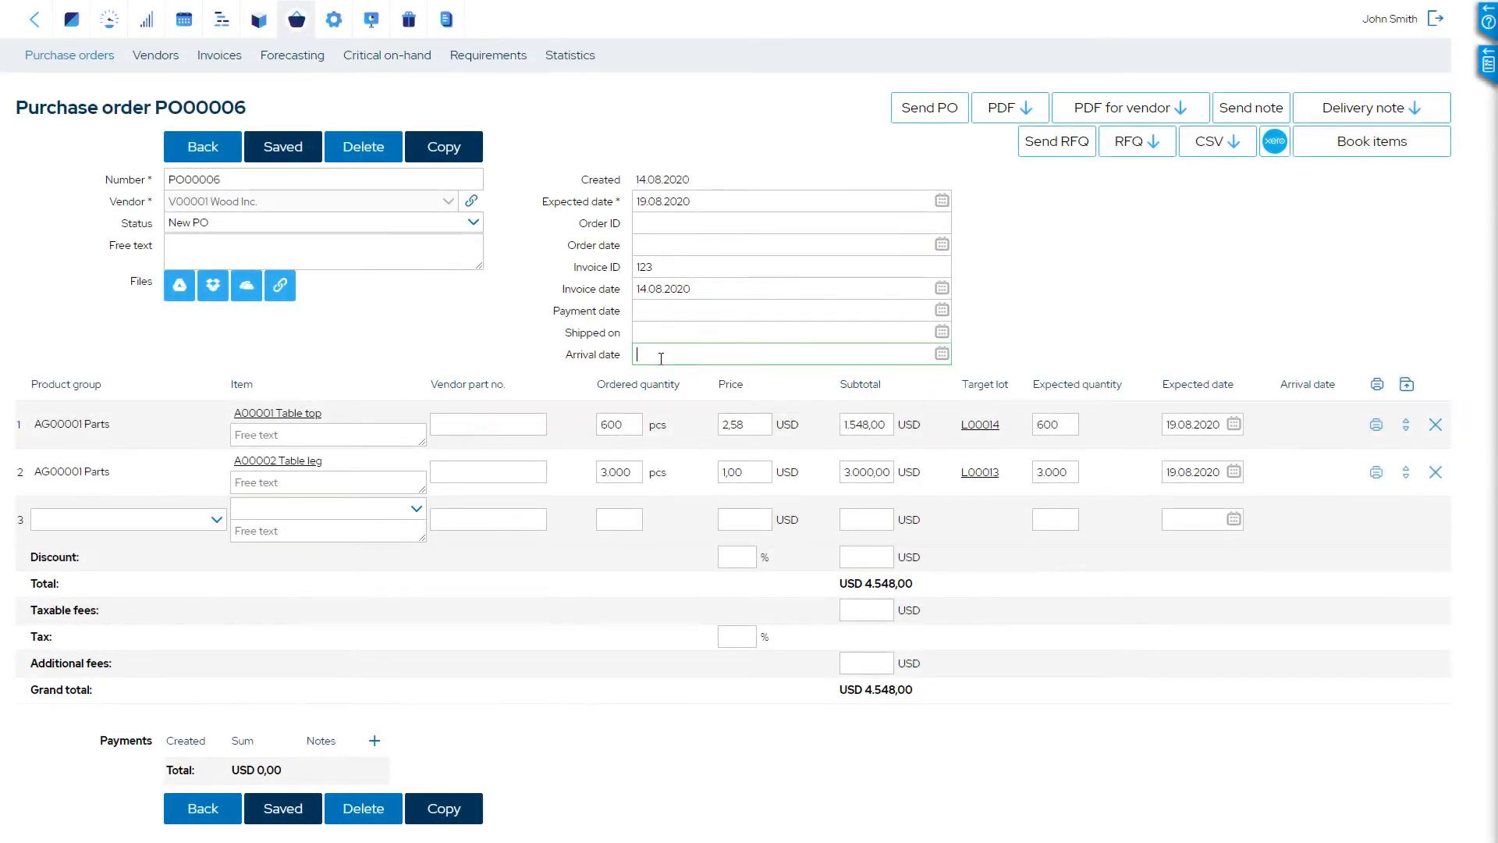
pyautogui.click(749, 587)
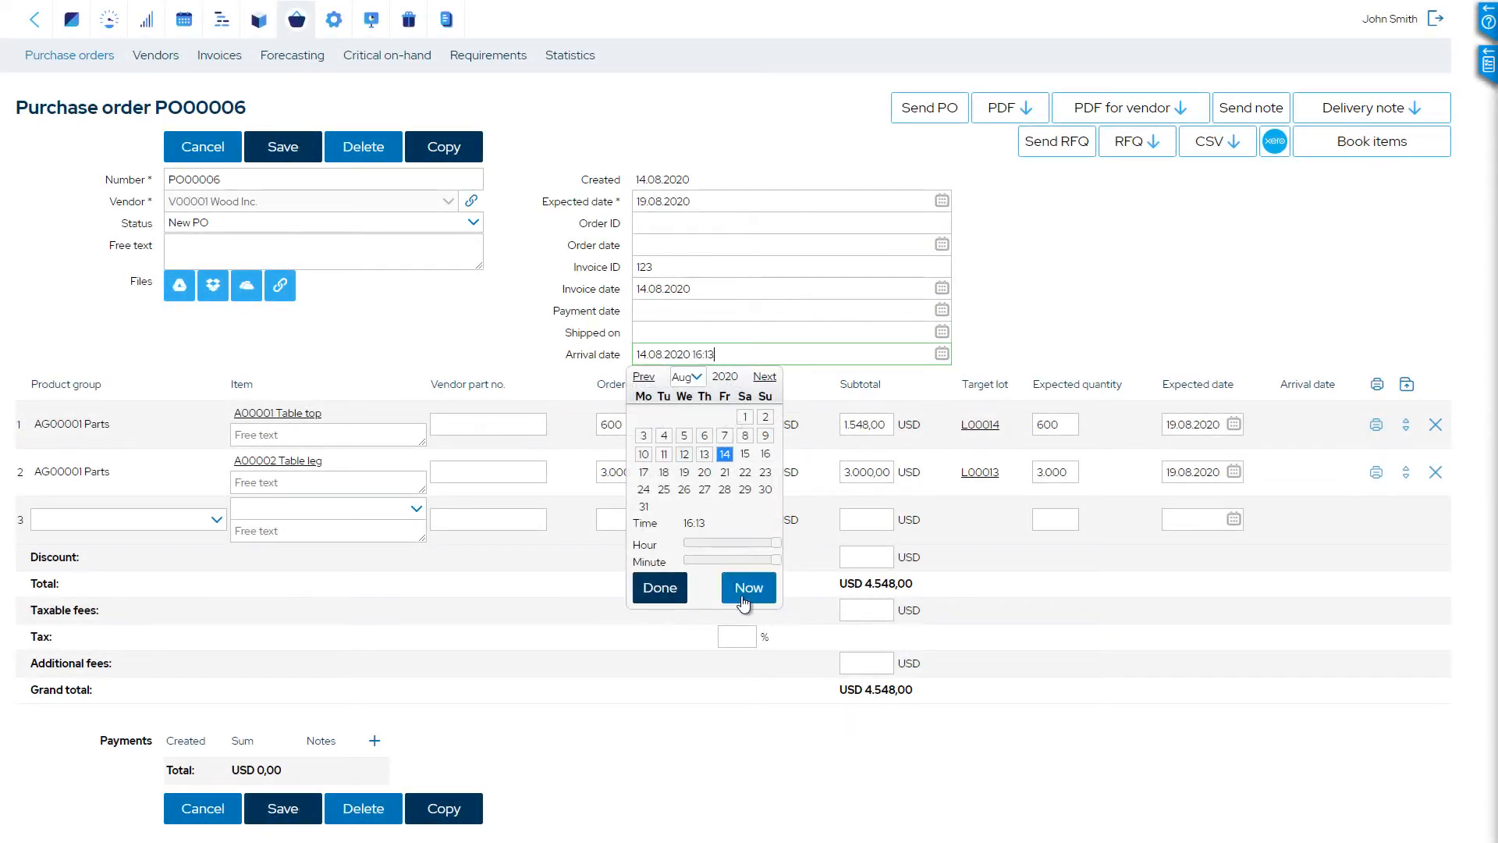
pyautogui.click(295, 156)
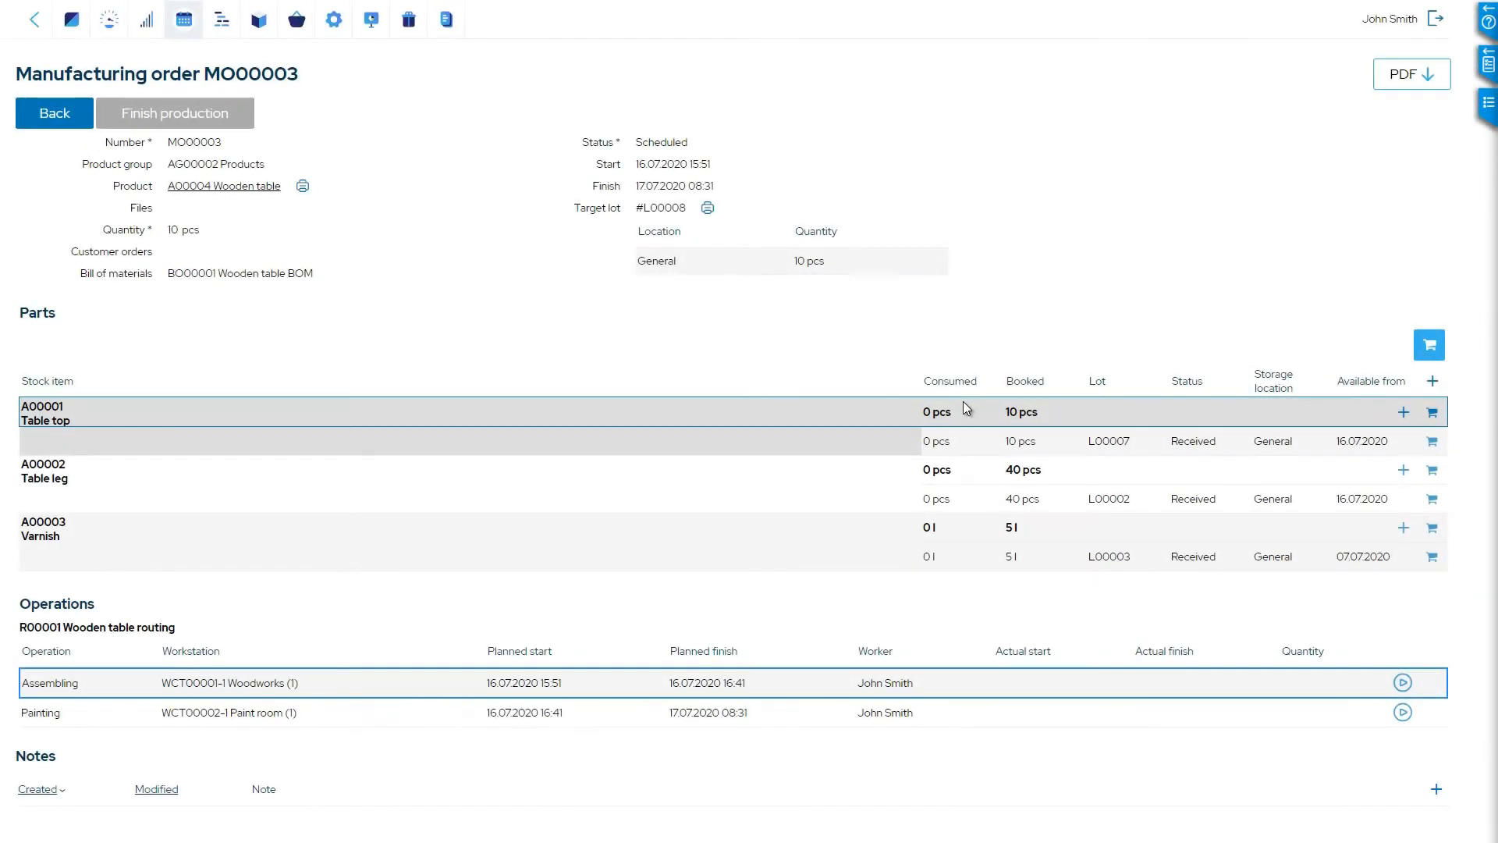
# Step: Consume the booked parts for 10 pcs of Wooden table in the manufacturing order and finish its production
pyautogui.click(1422, 353)
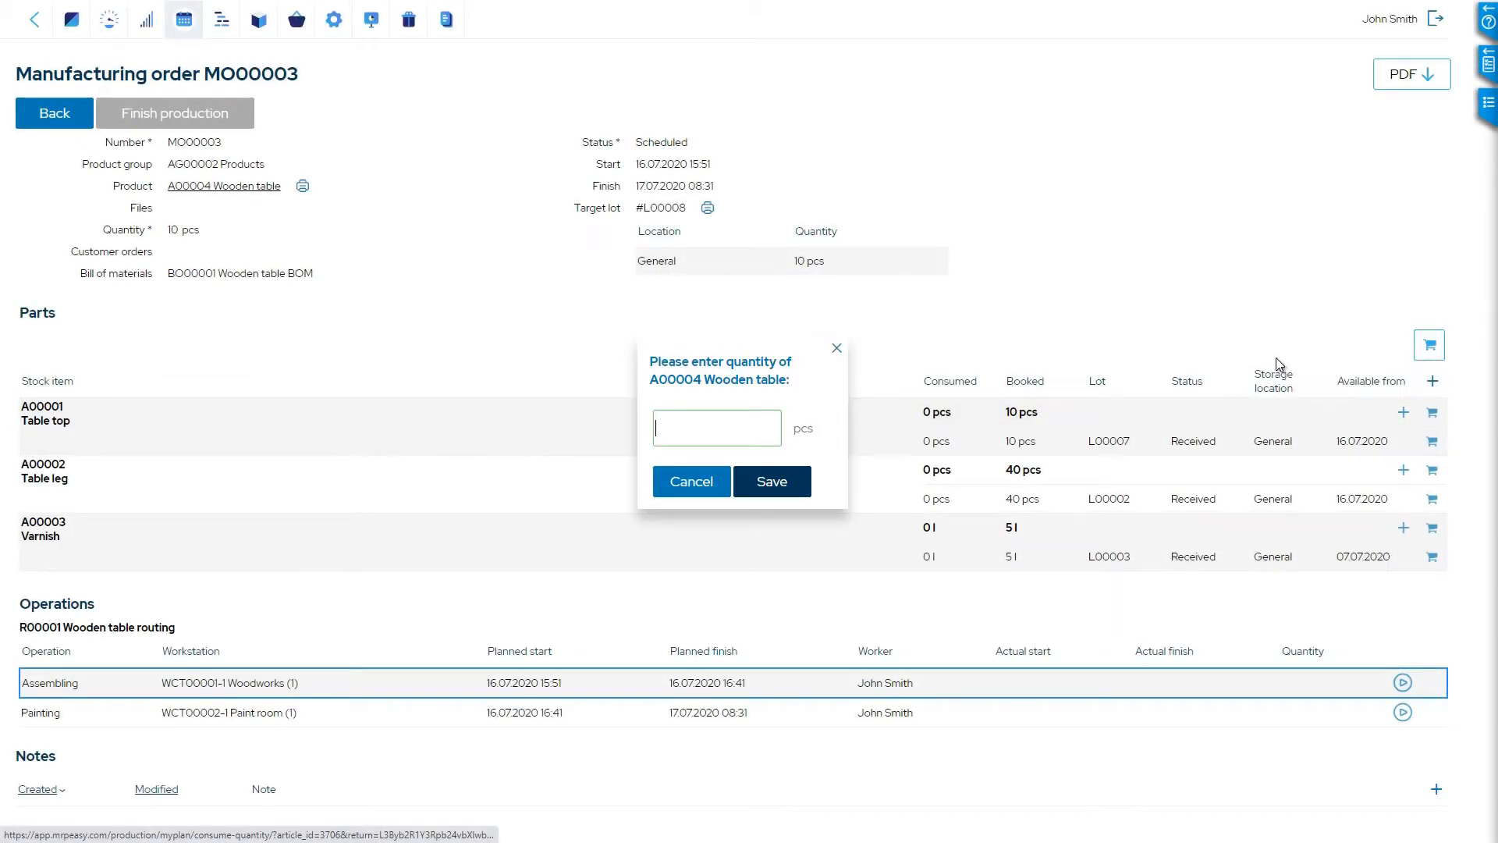
pyautogui.write('10')
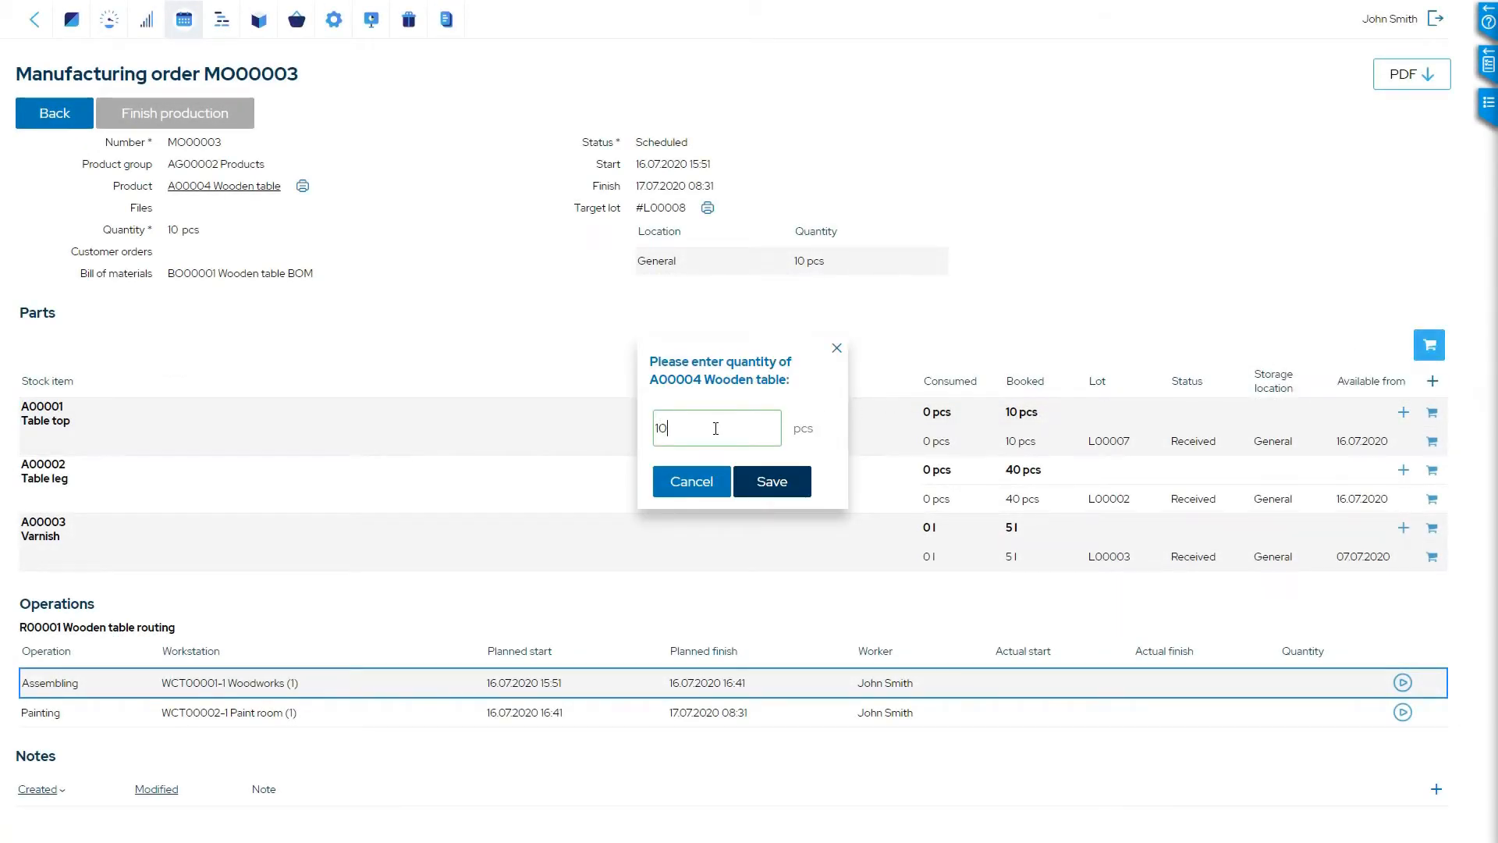
pyautogui.click(773, 480)
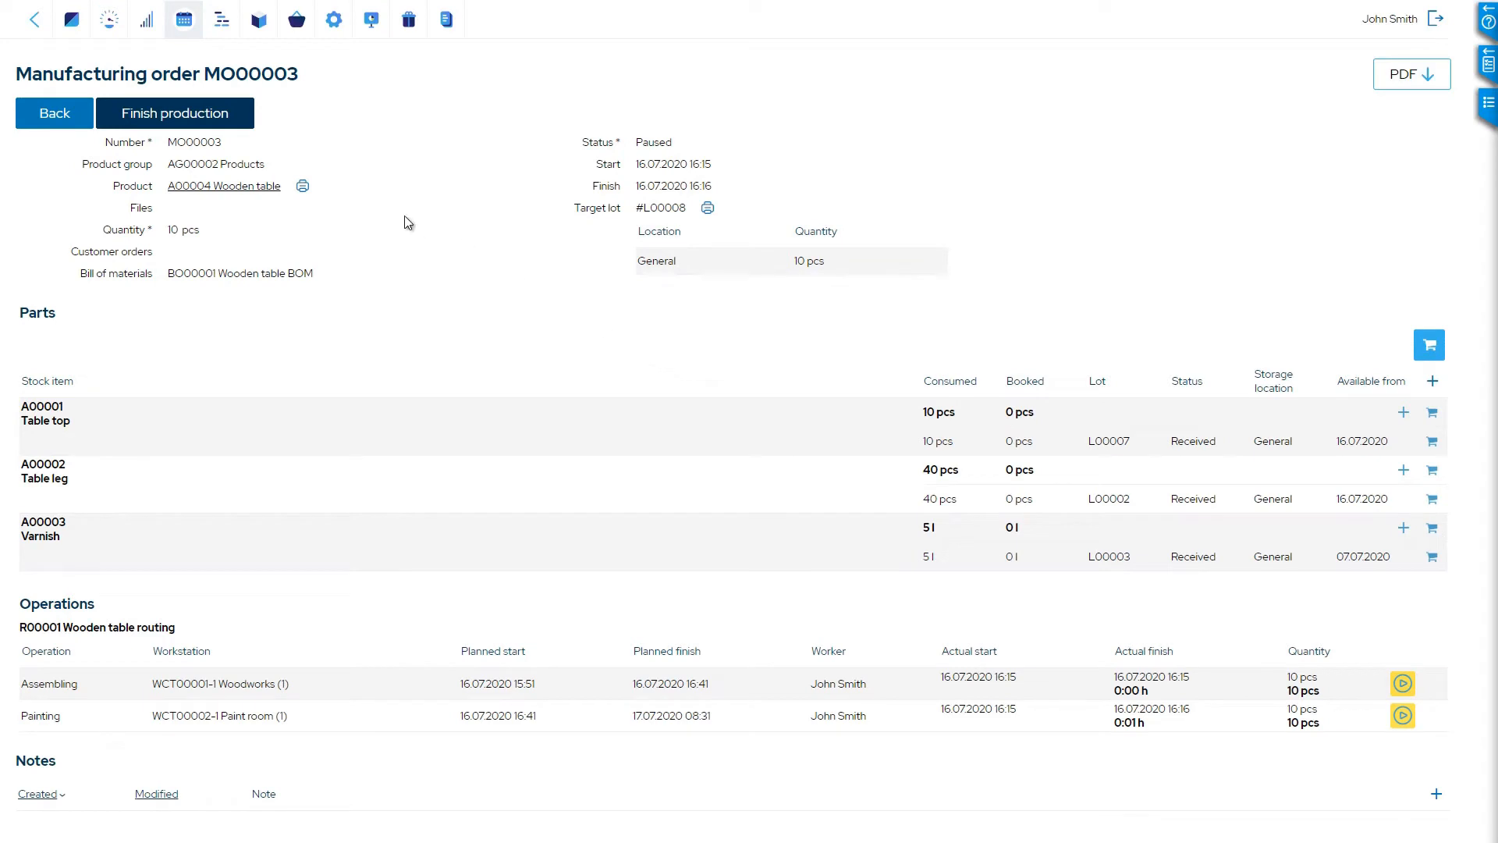
pyautogui.click(195, 117)
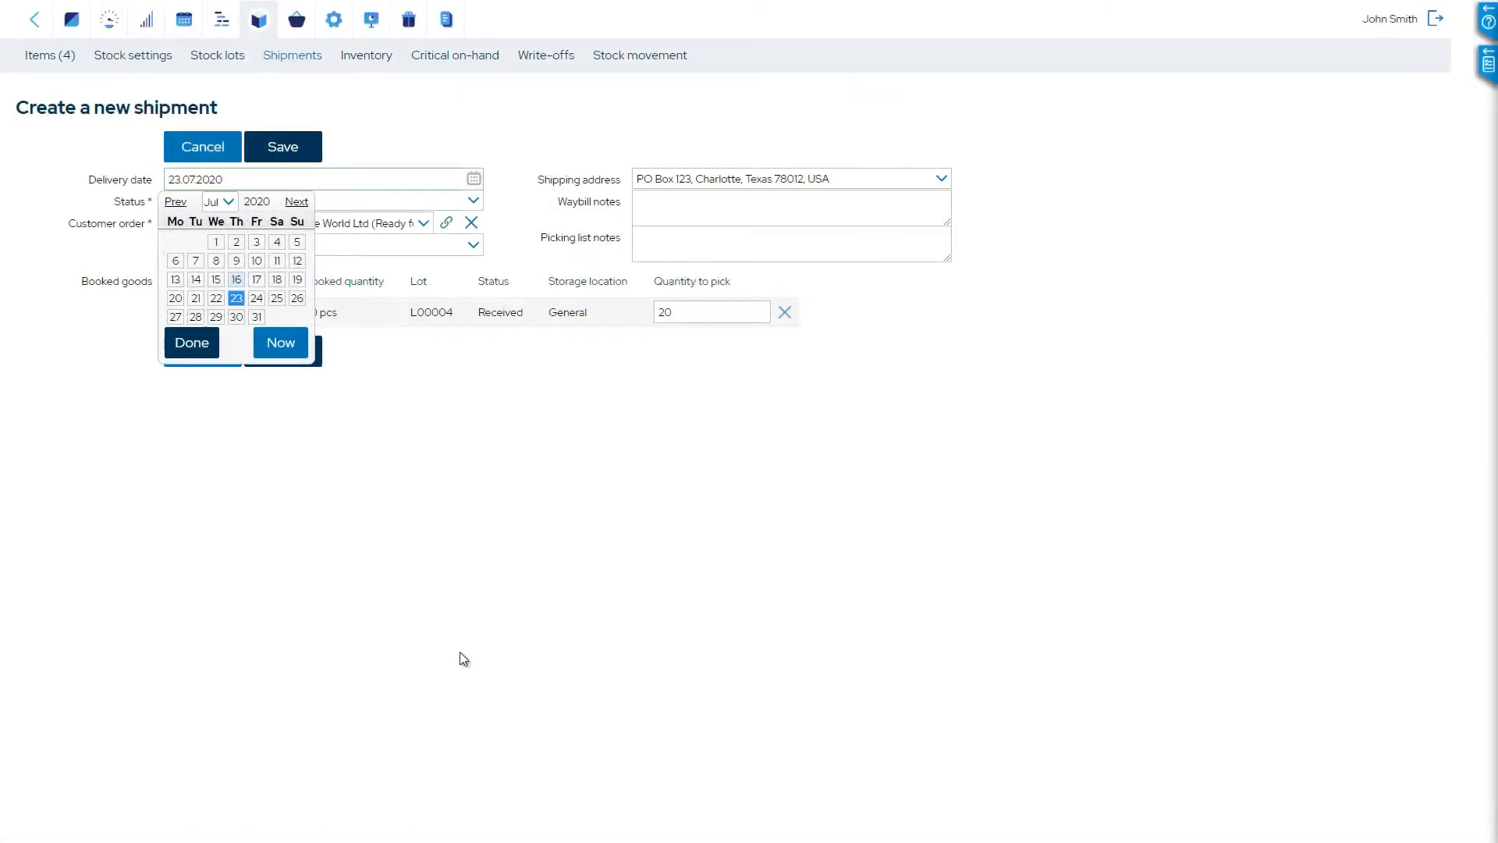
# Step: Save the new shipment with delivery date 23.07.2020 and confirm picking all its items
pyautogui.click(292, 155)
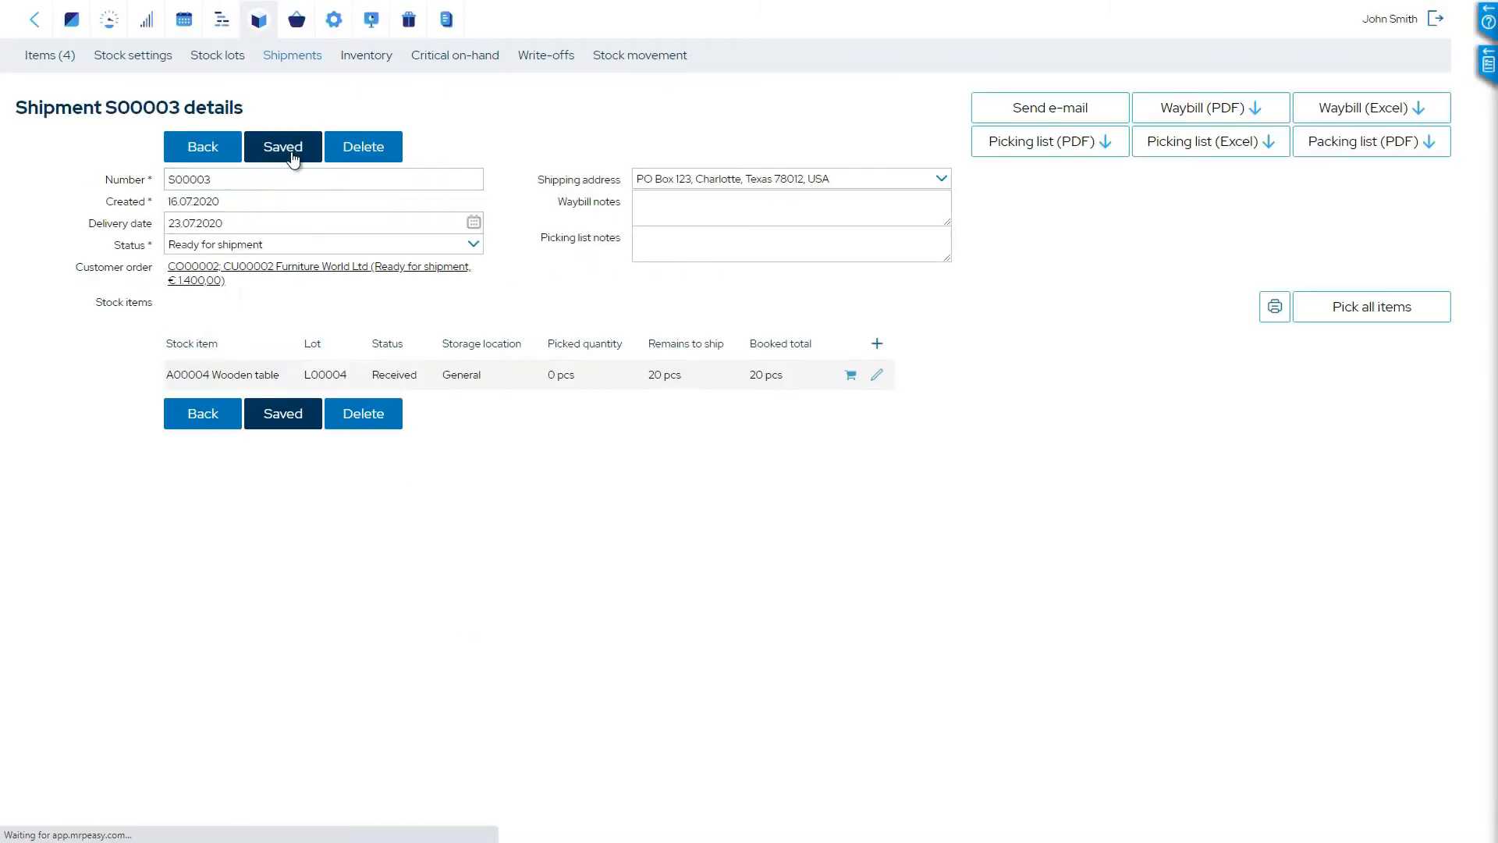
pyautogui.click(1370, 312)
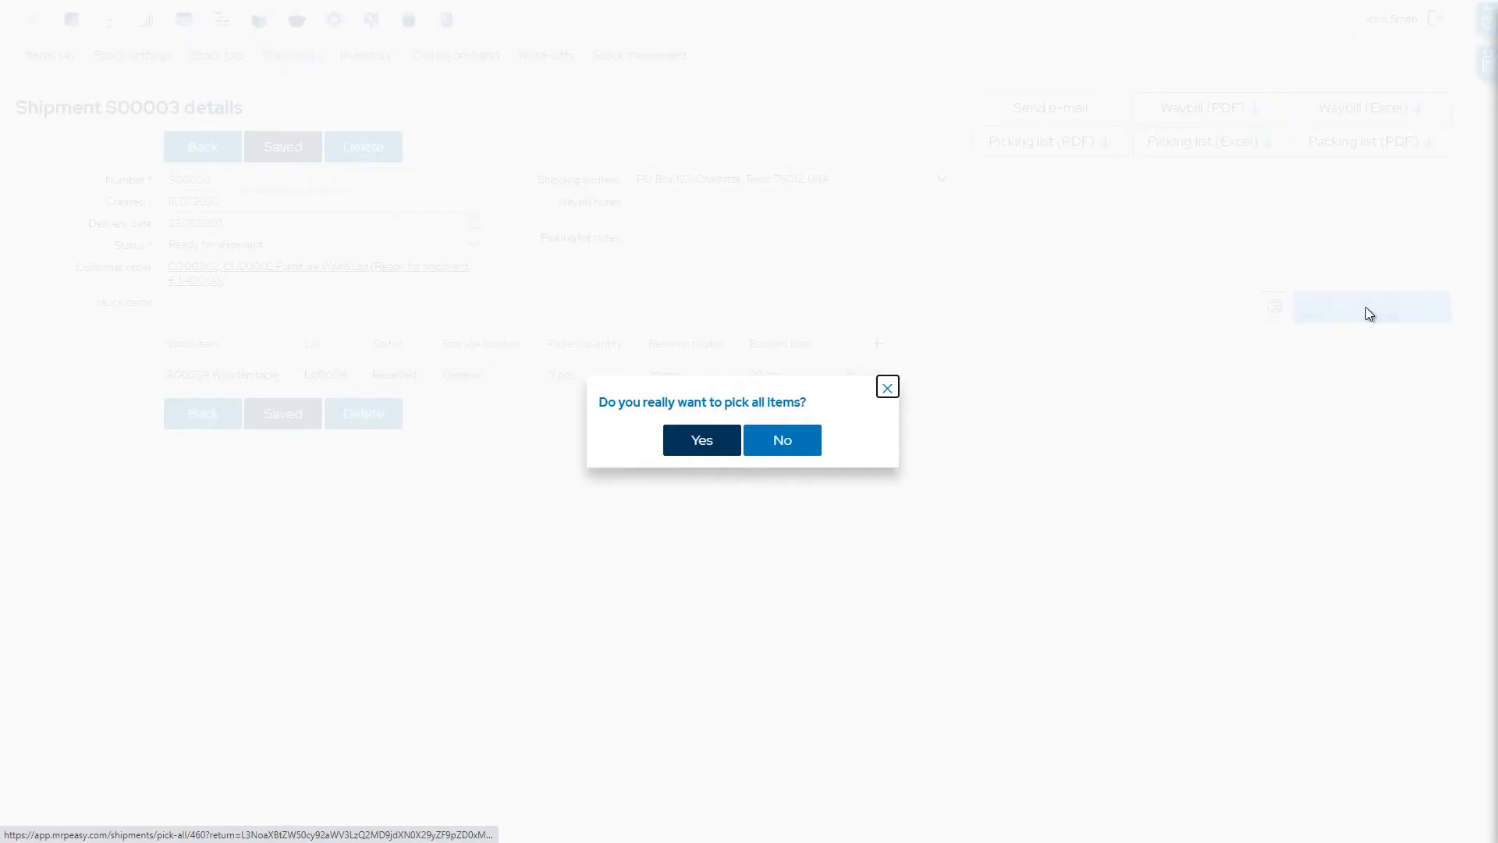
pyautogui.click(710, 445)
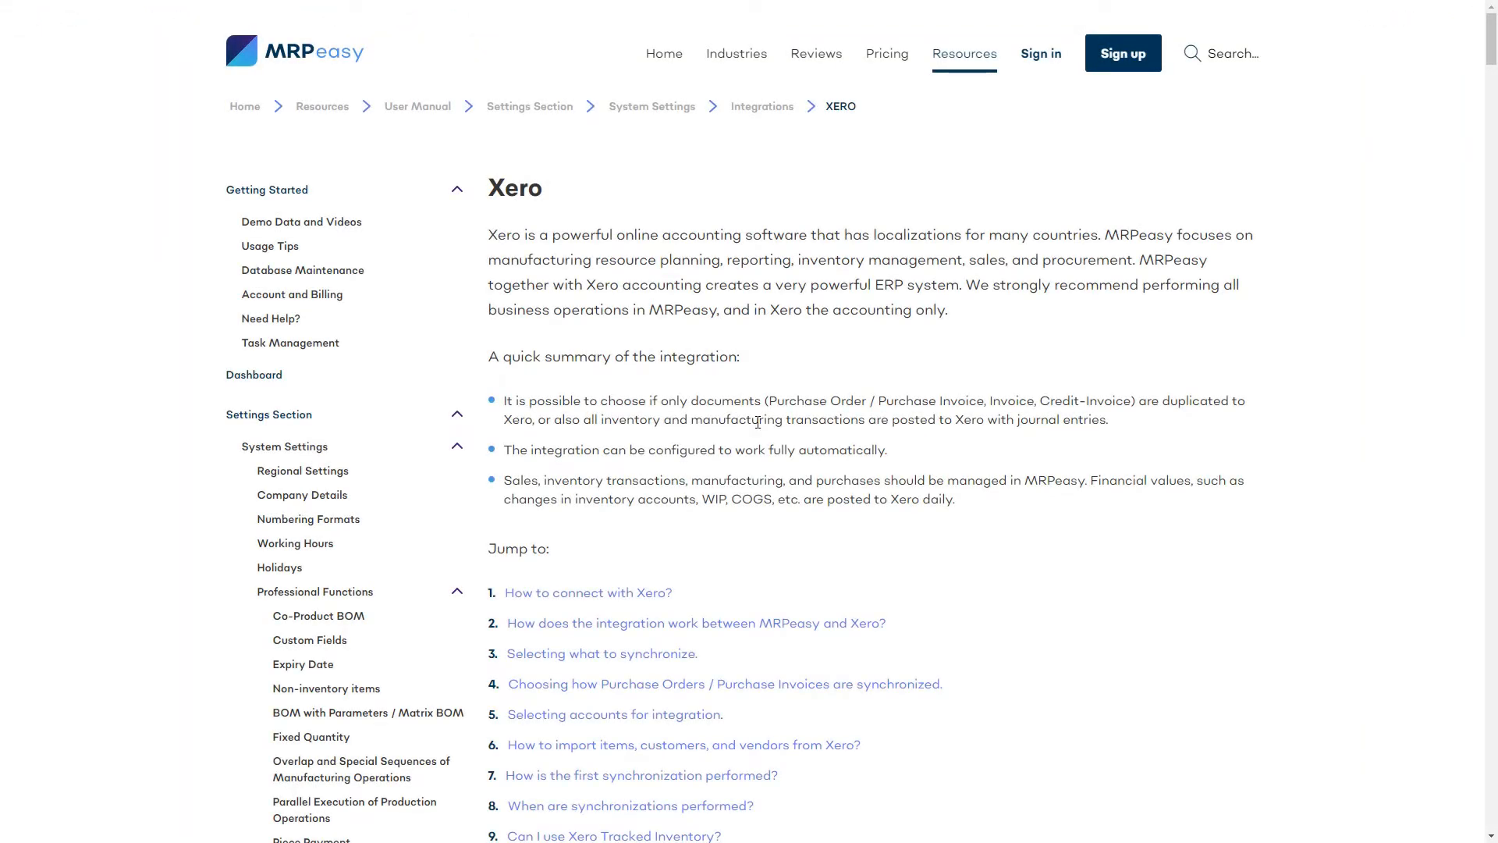
# Step: Read the MRPeasy user manual section on how the Xero integration works, including the table of events
pyautogui.click(728, 625)
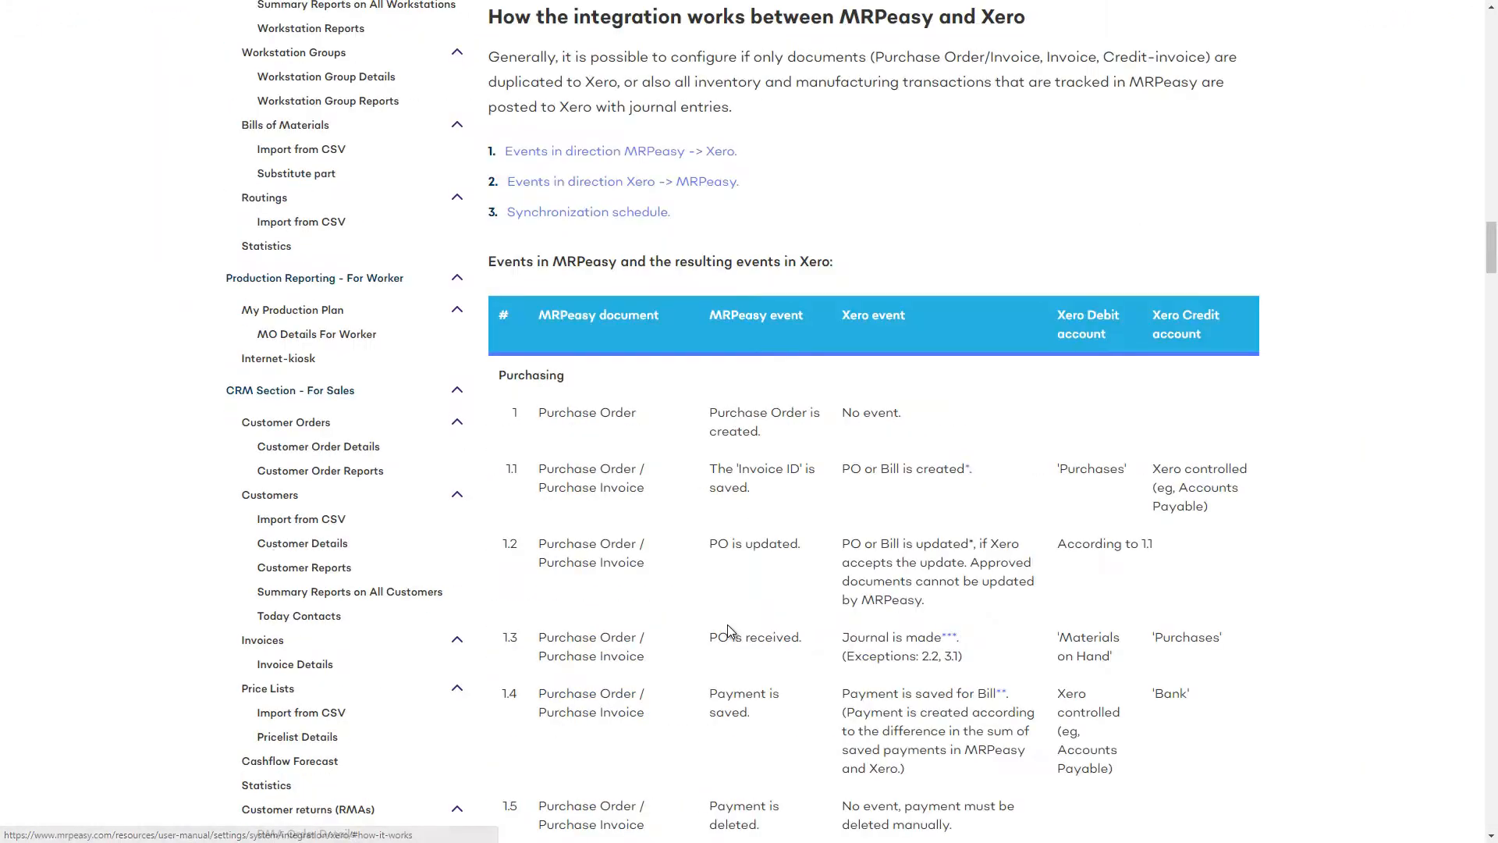
pyautogui.scroll(-8, 551, 362)
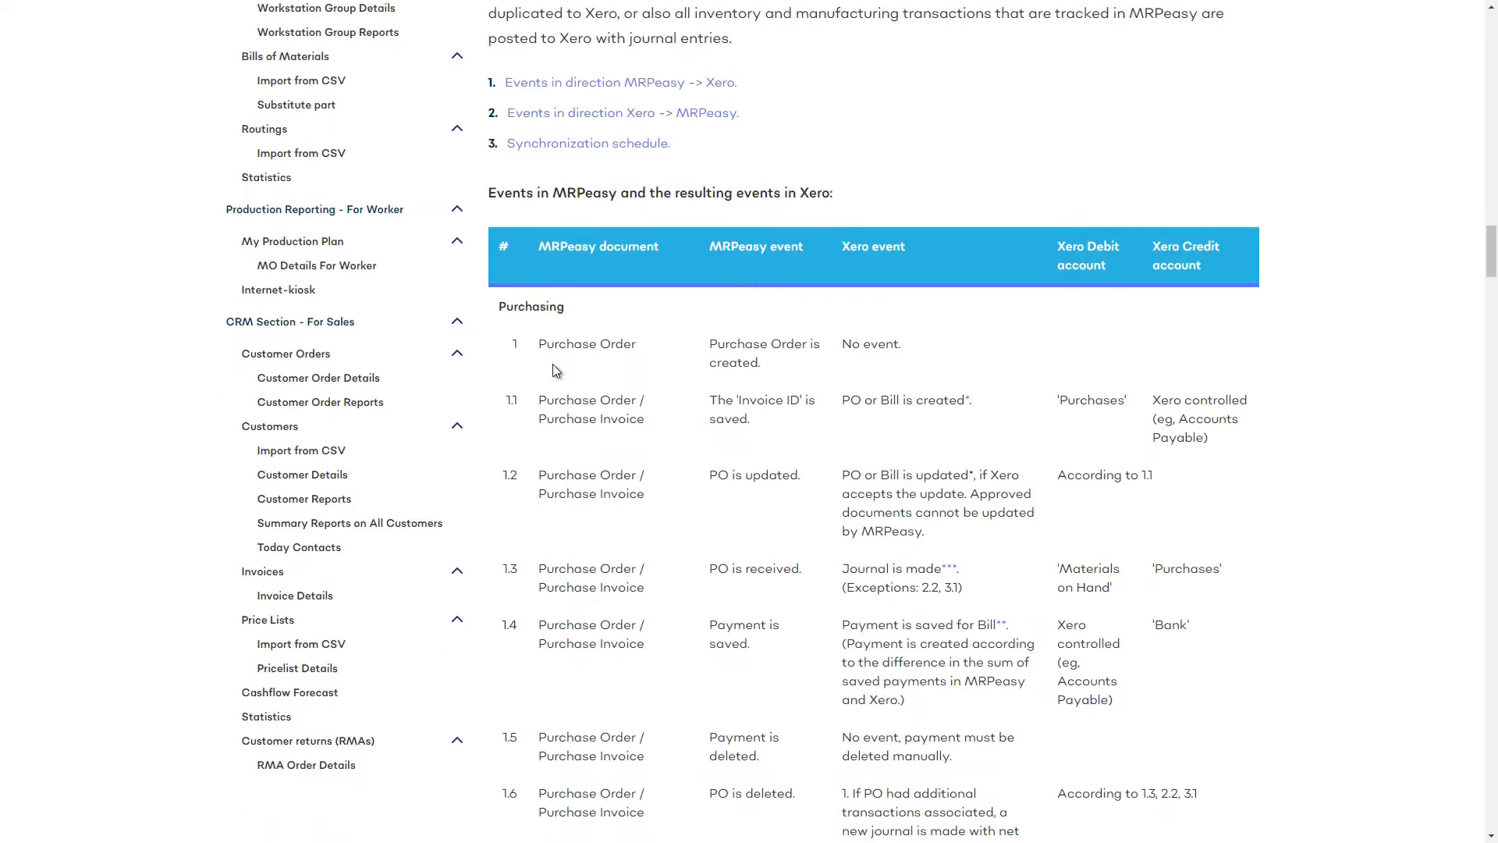
pyautogui.scroll(-18, 557, 372)
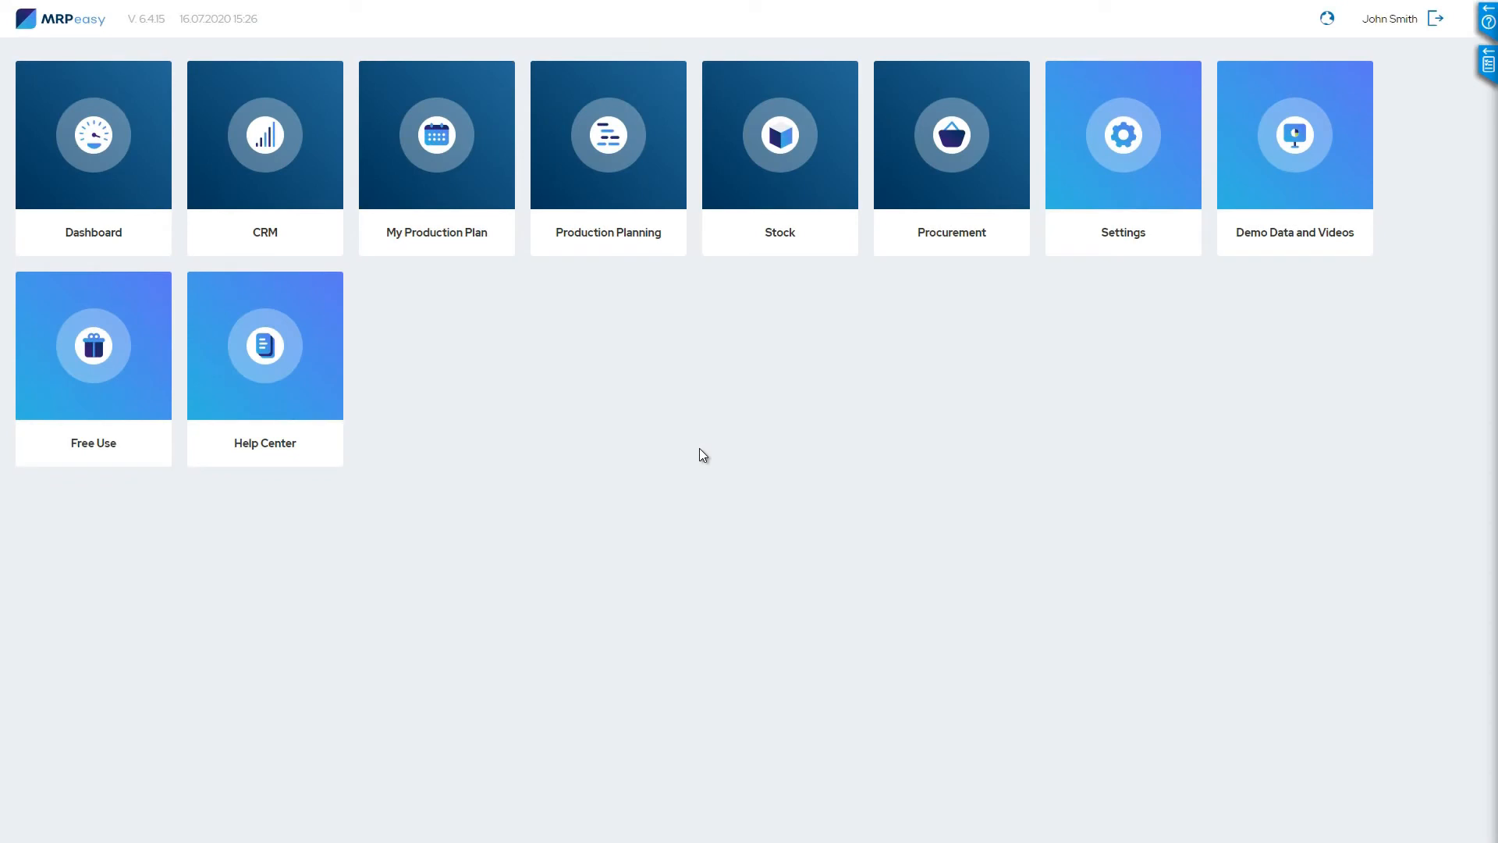
# Step: Connect MRPeasy to Xero from the system settings' integrations and allow access to the MRPeasy test organisation's data
pyautogui.click(1120, 156)
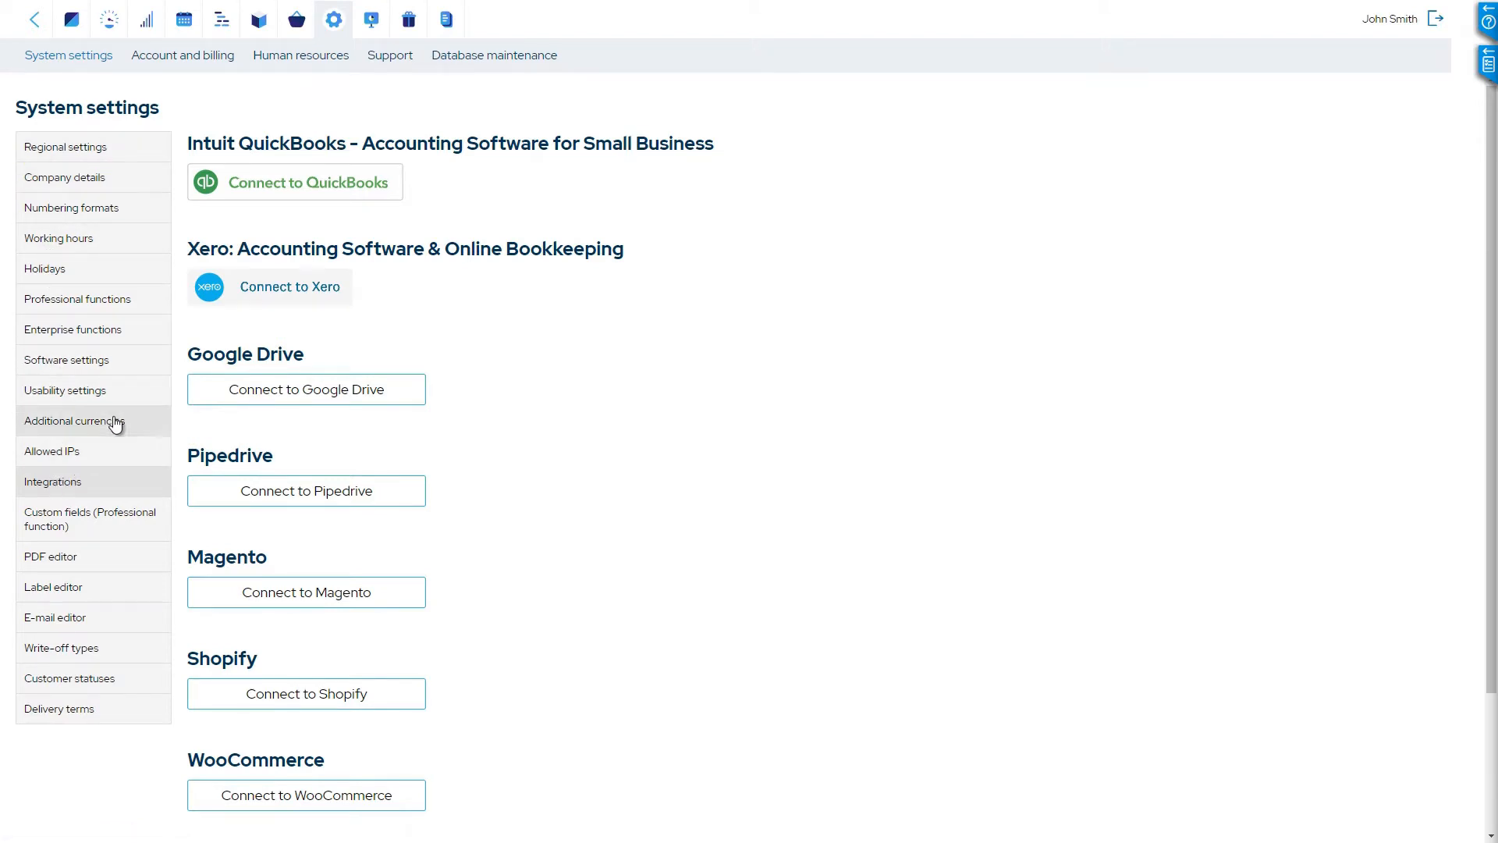
pyautogui.click(250, 296)
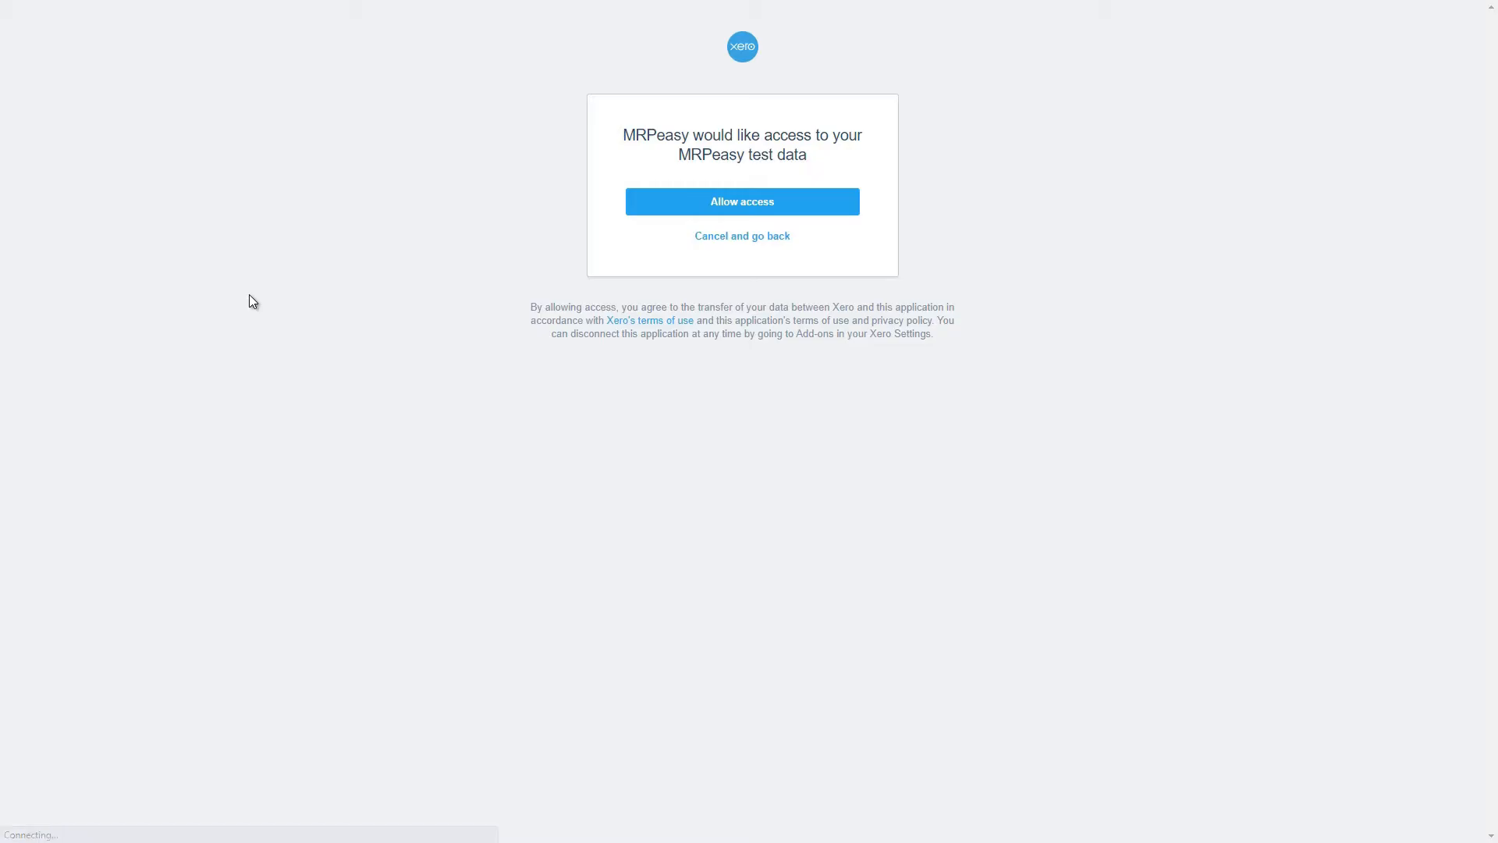
pyautogui.click(731, 203)
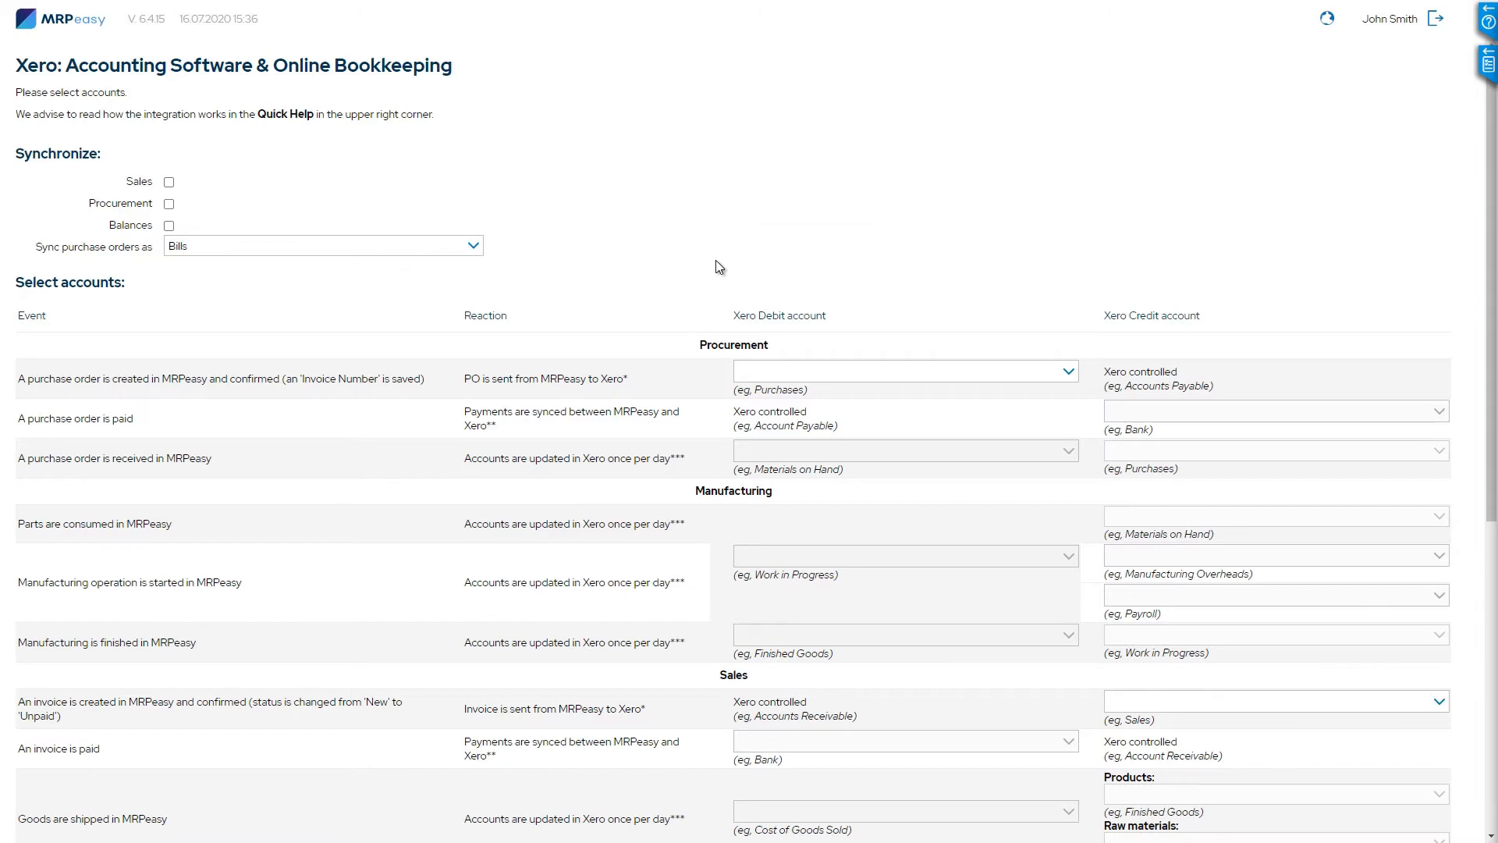
# Step: Enable synchronization of Sales and Procurement with Xero, and sync purchase orders as Bills
pyautogui.moveTo(144, 191)
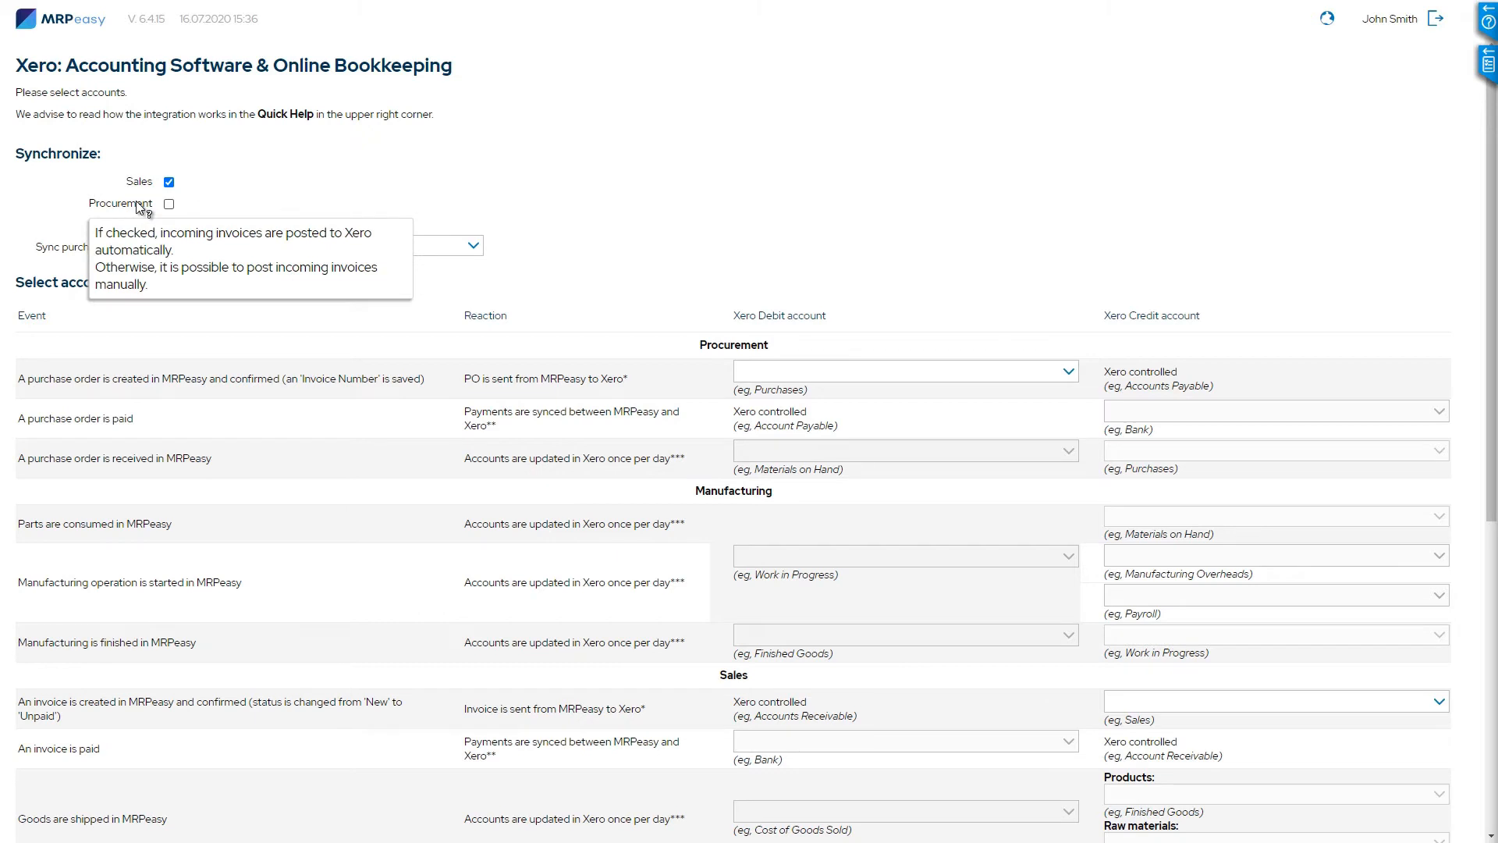
pyautogui.click(168, 204)
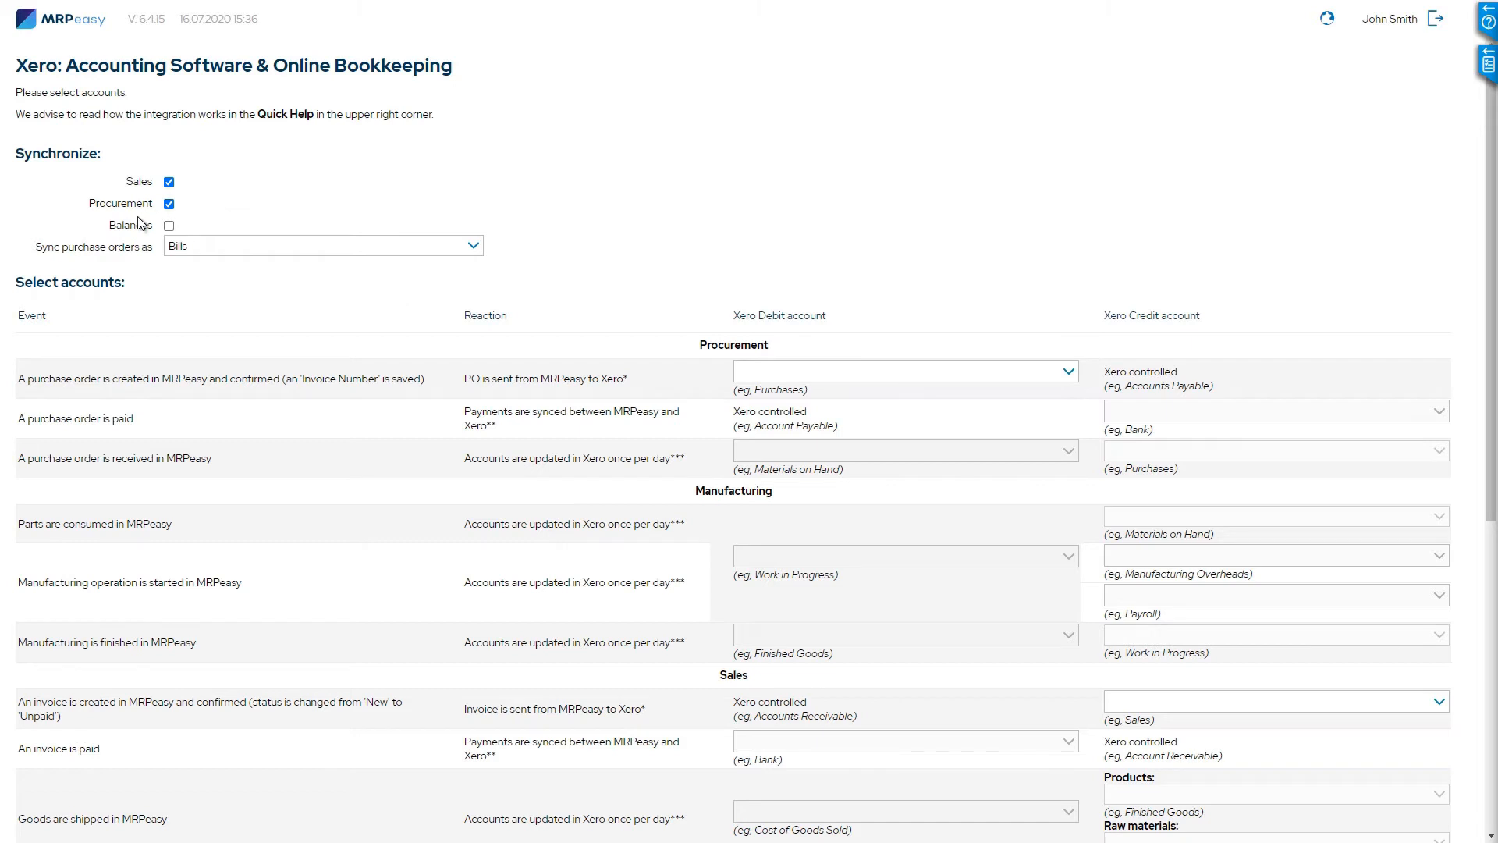
pyautogui.moveTo(136, 228)
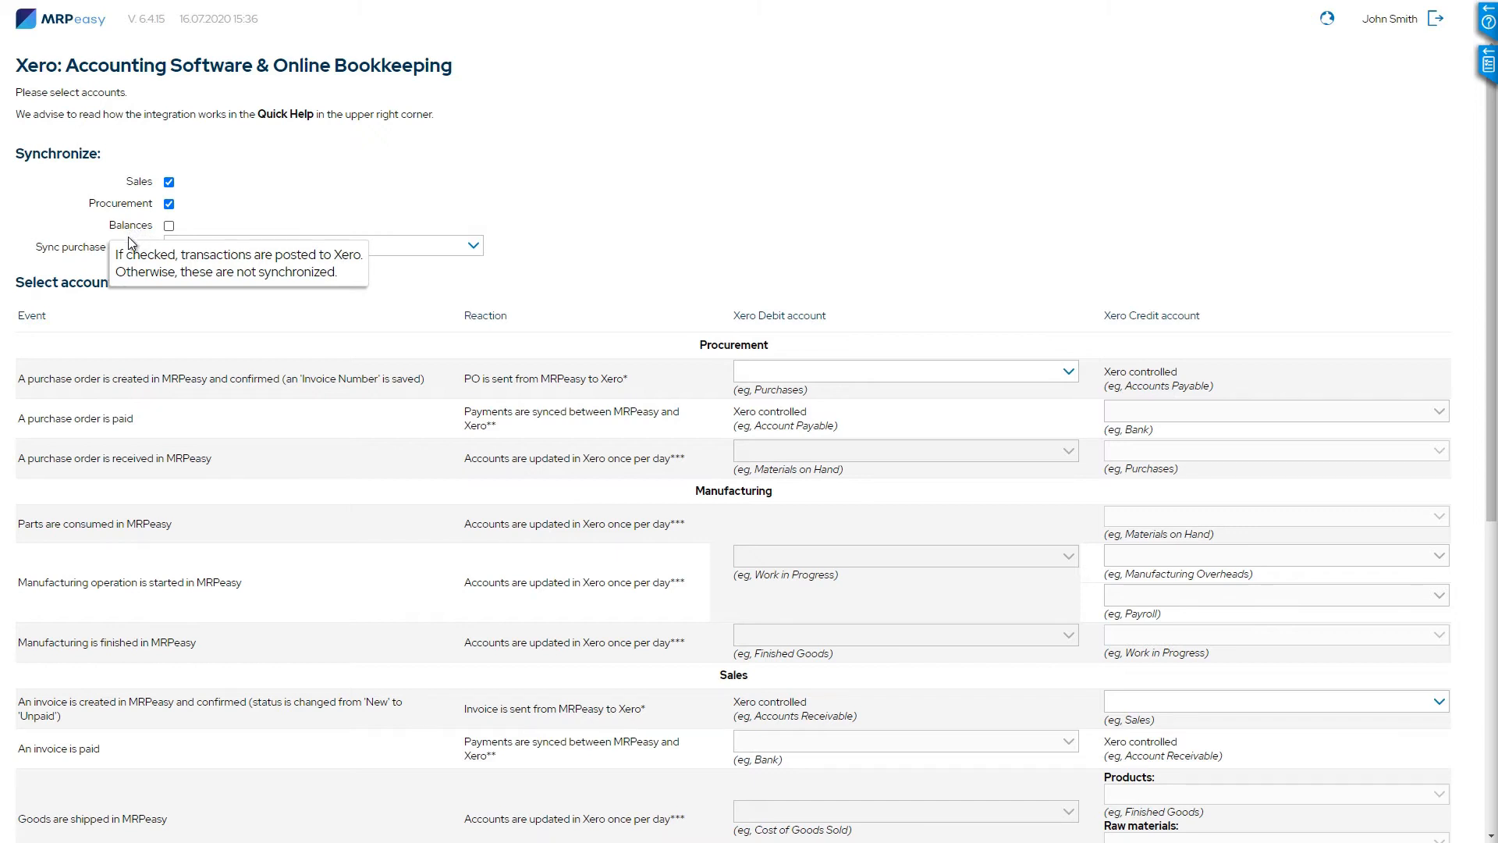
pyautogui.moveTo(131, 255)
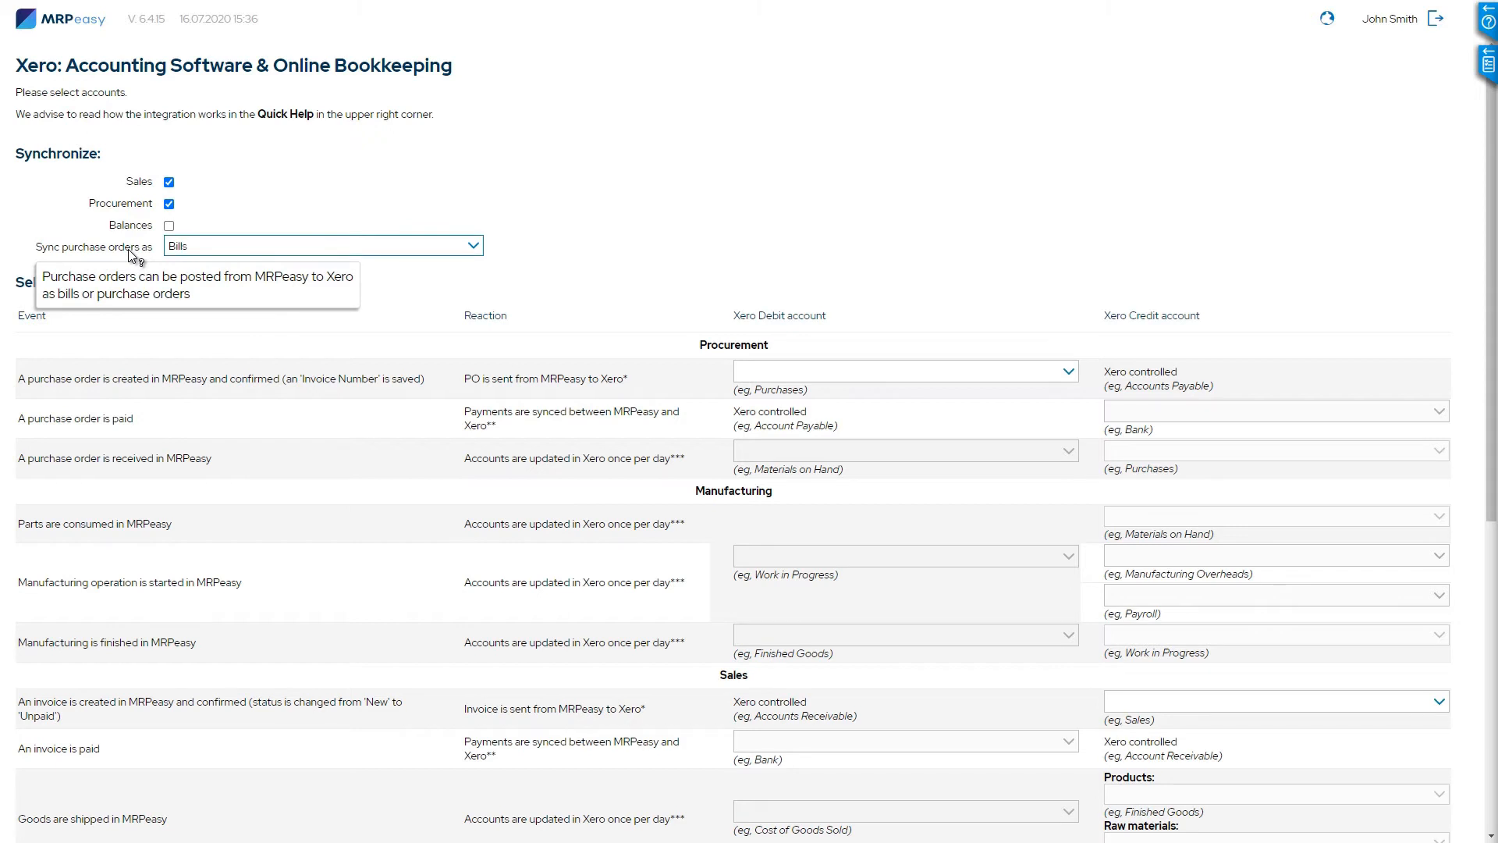
pyautogui.click(193, 251)
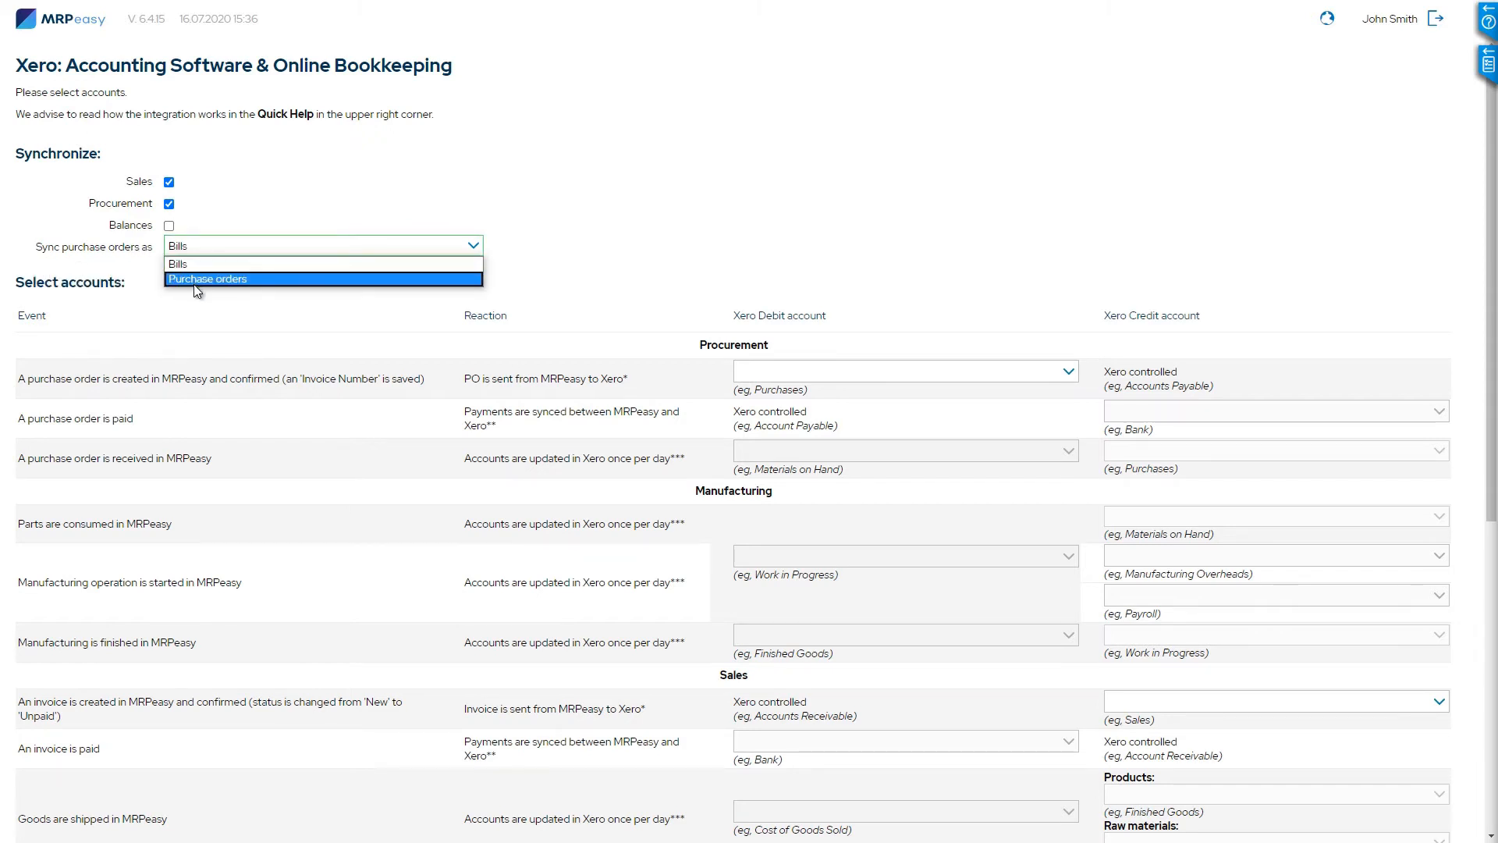
pyautogui.click(193, 265)
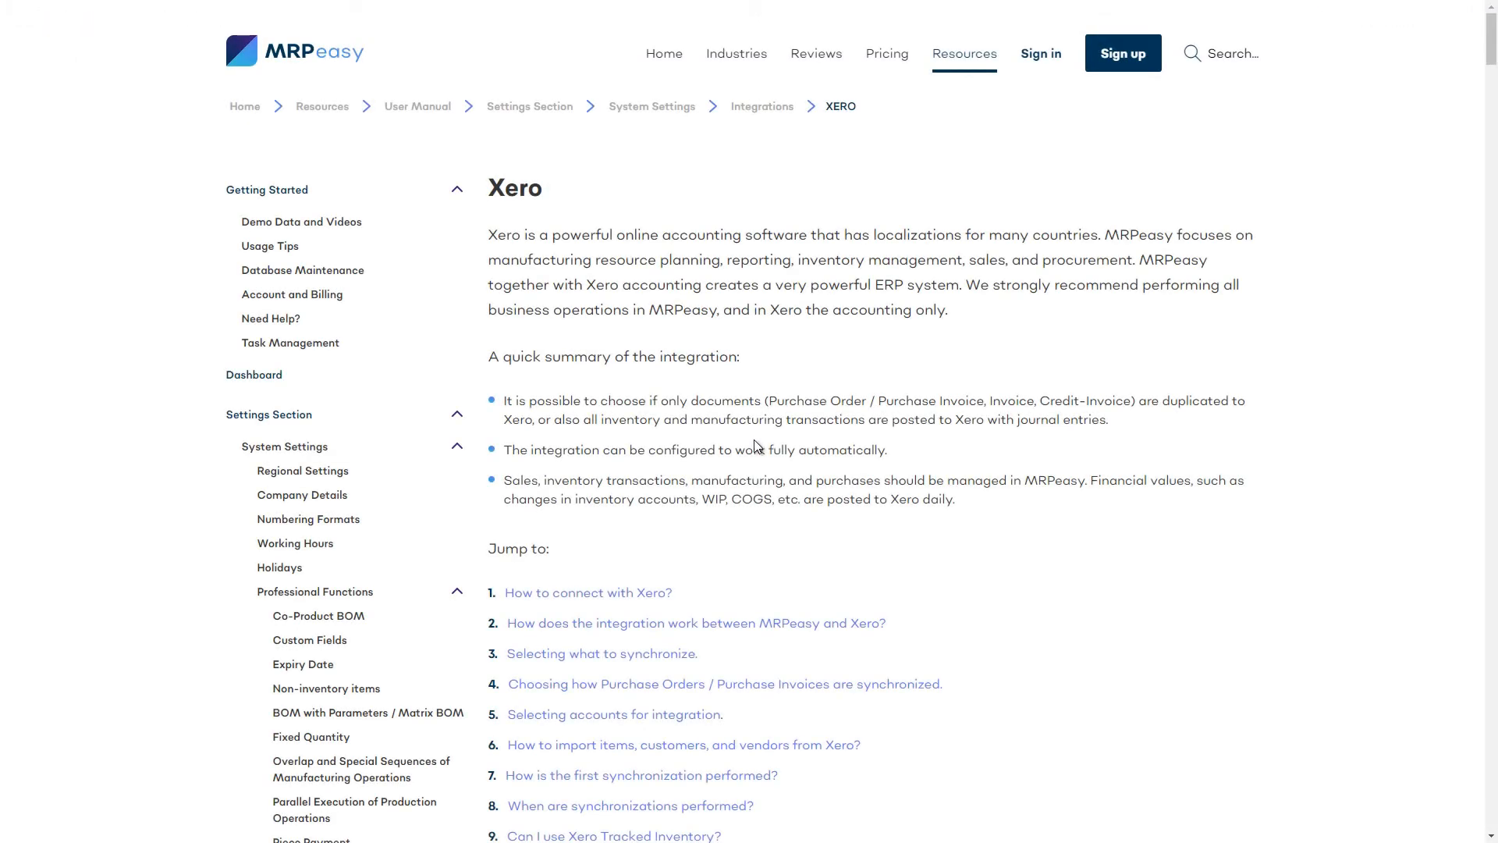
# Step: Read the user manual sections on how purchase orders are sent to Xero and which accounts to select
pyautogui.click(732, 688)
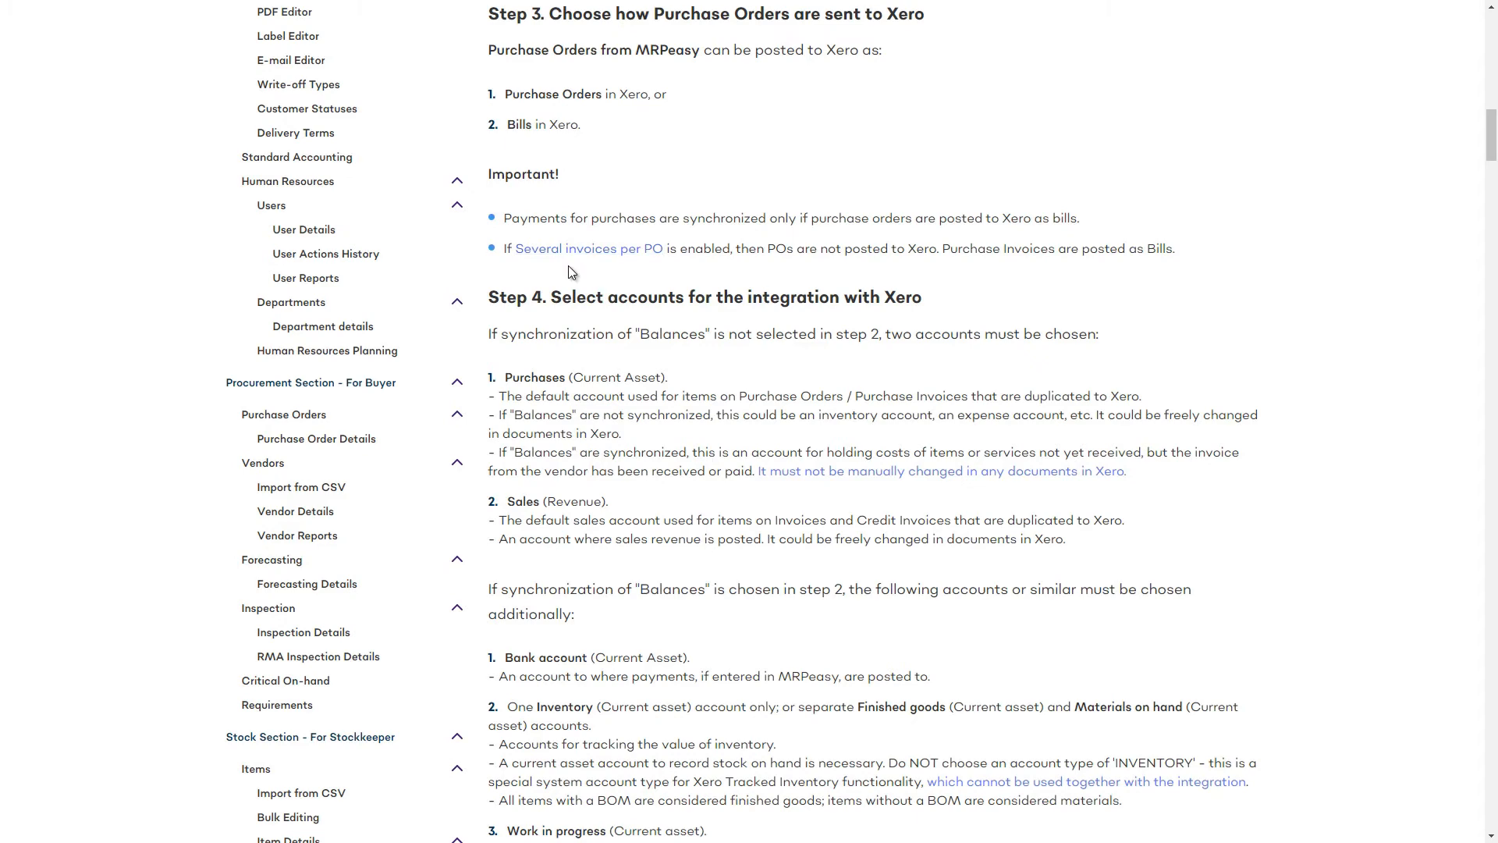
pyautogui.scroll(-7, 583, 362)
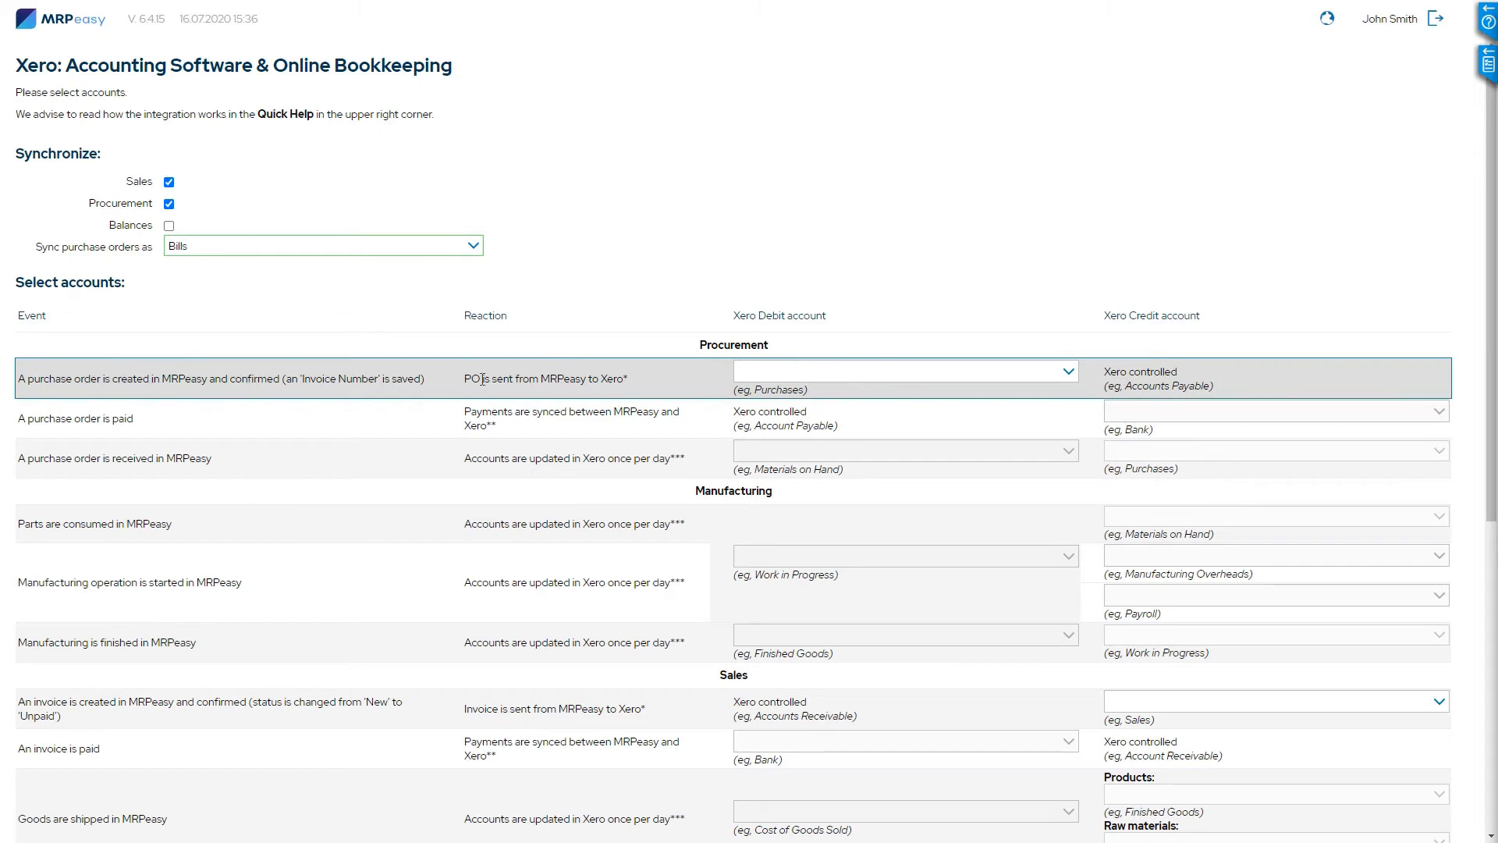
# Step: Assign 1400 Purchases as the debit account for created purchase orders and 4000 Sales as the credit account for created invoices
pyautogui.click(788, 373)
pyautogui.write('Purch')
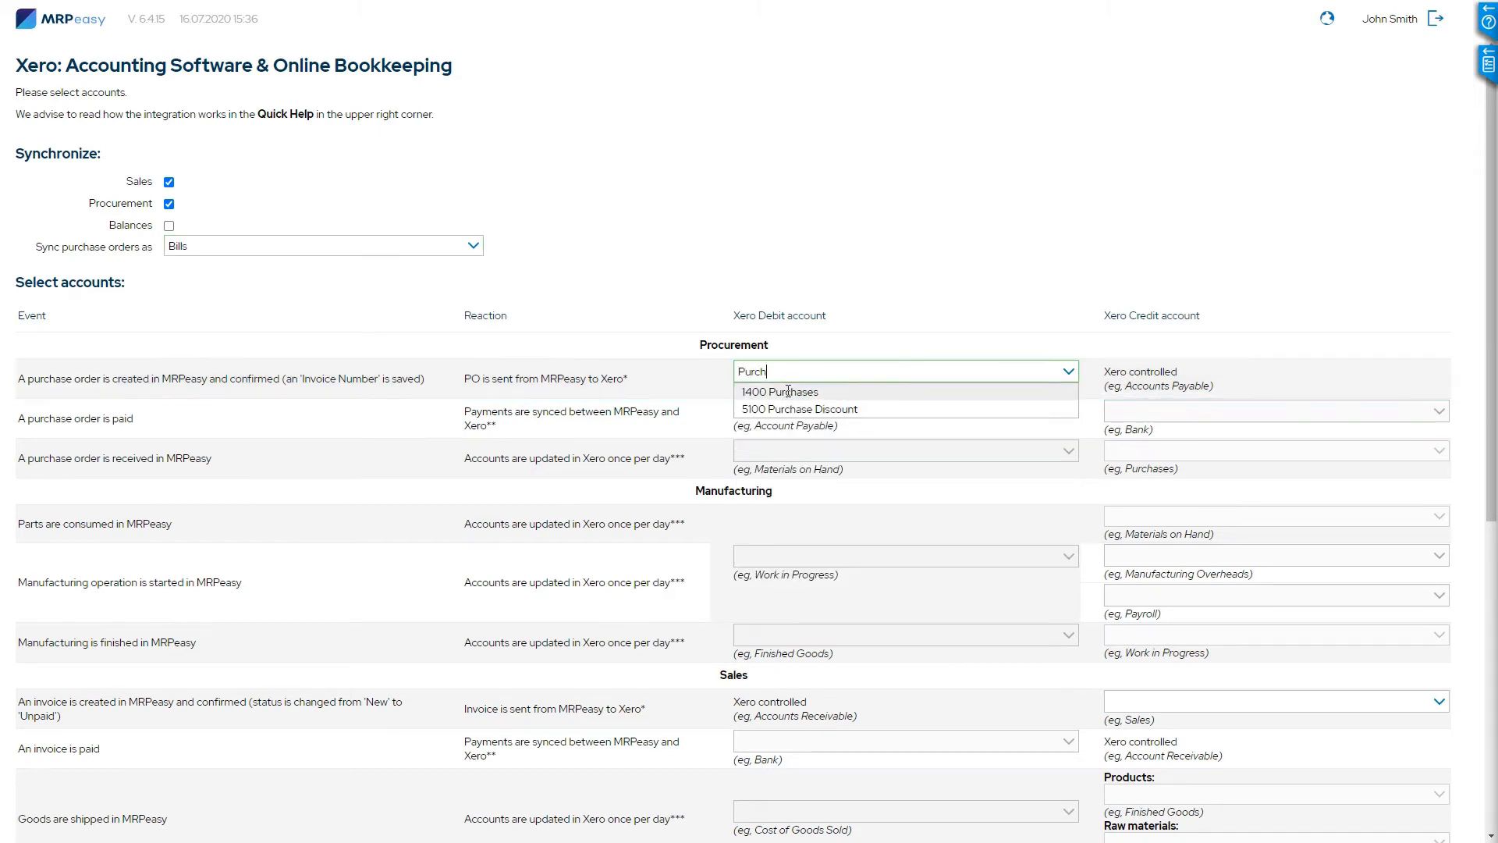
pyautogui.click(789, 392)
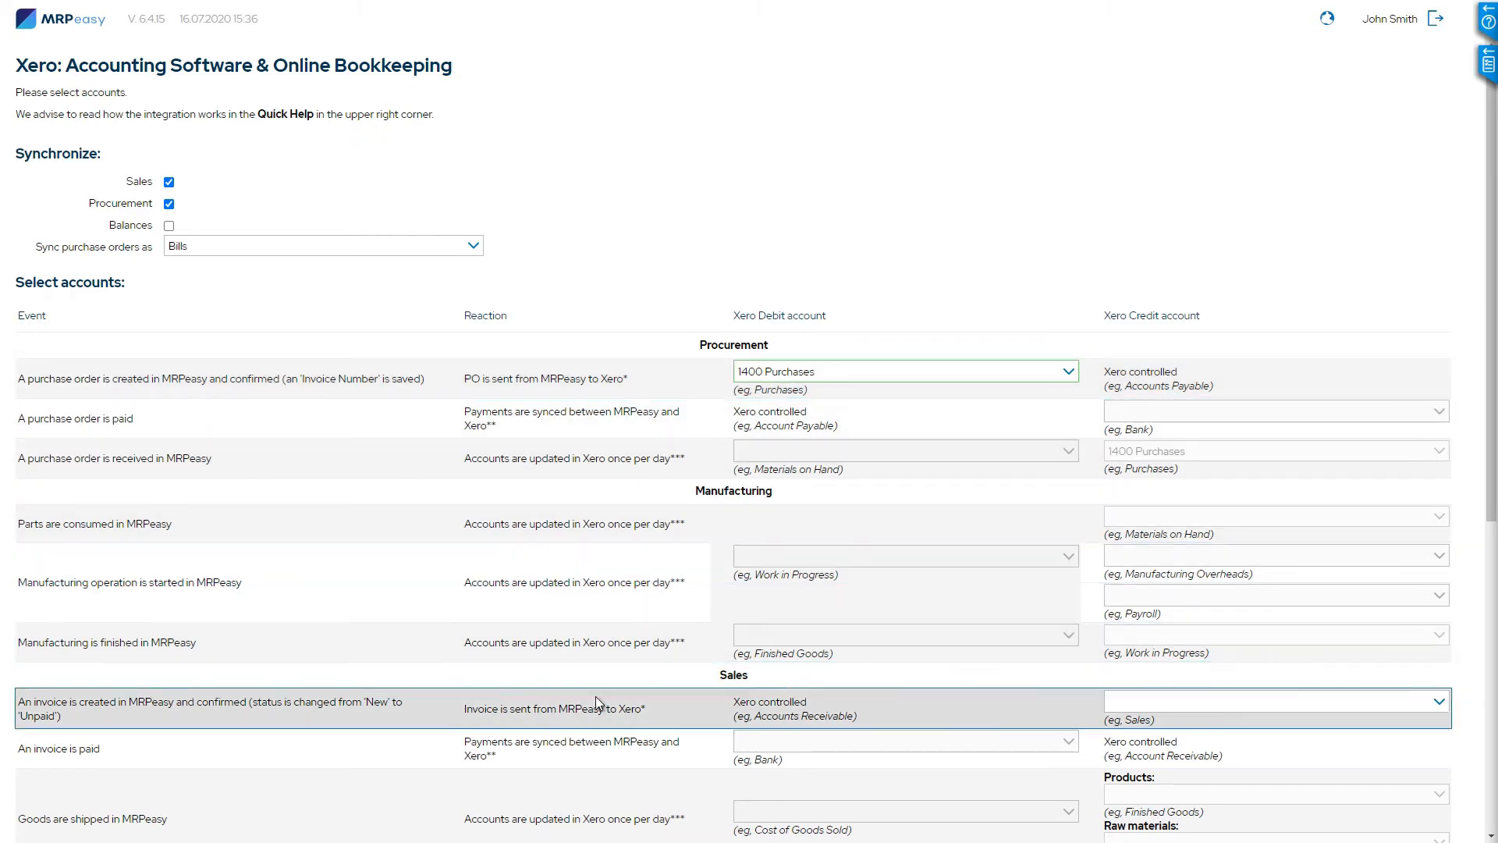
pyautogui.click(1143, 701)
pyautogui.write('sales')
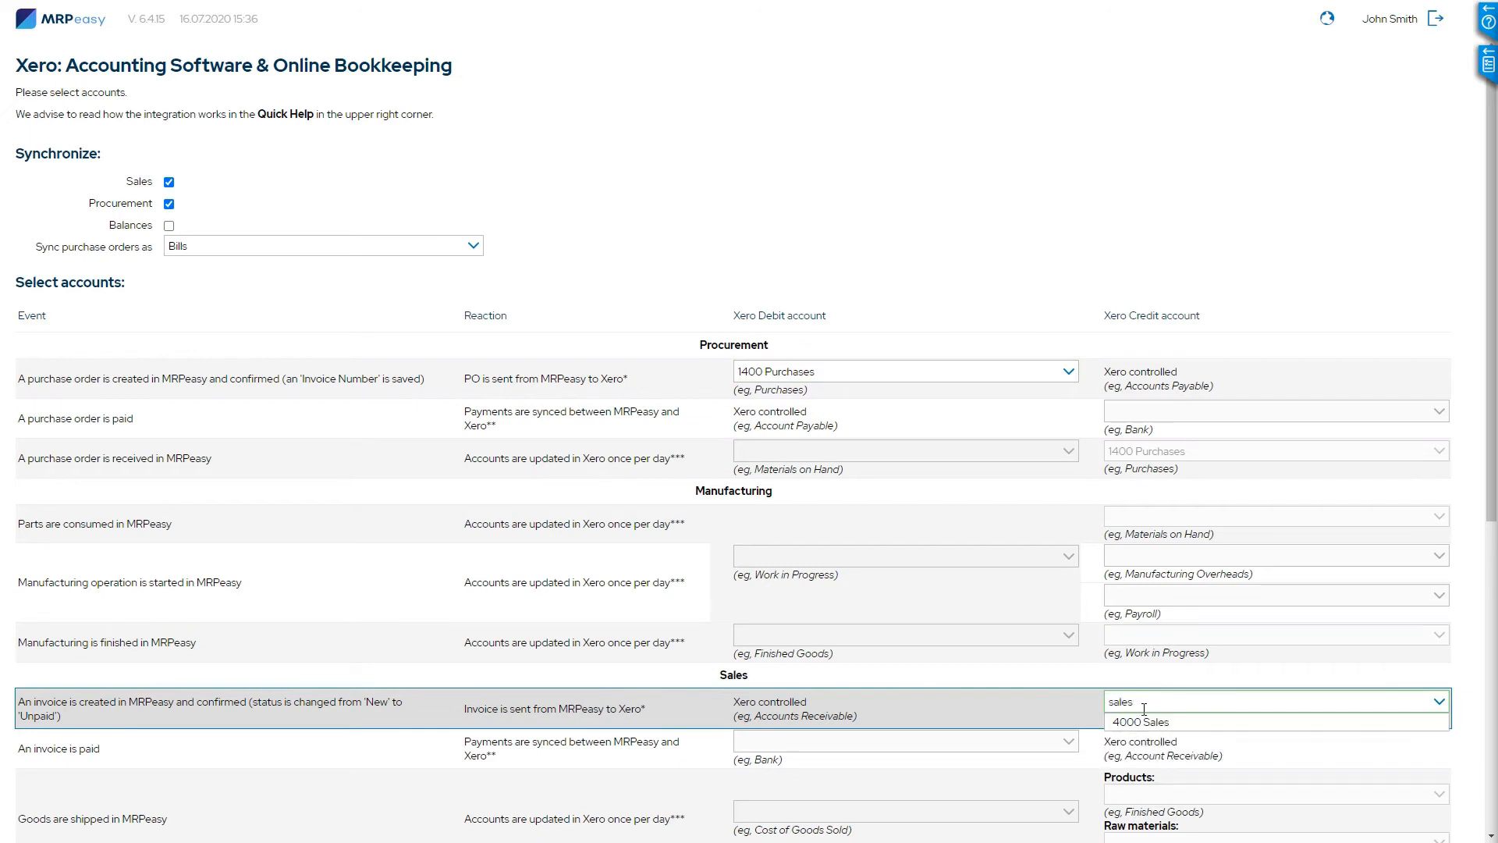
pyautogui.click(1146, 721)
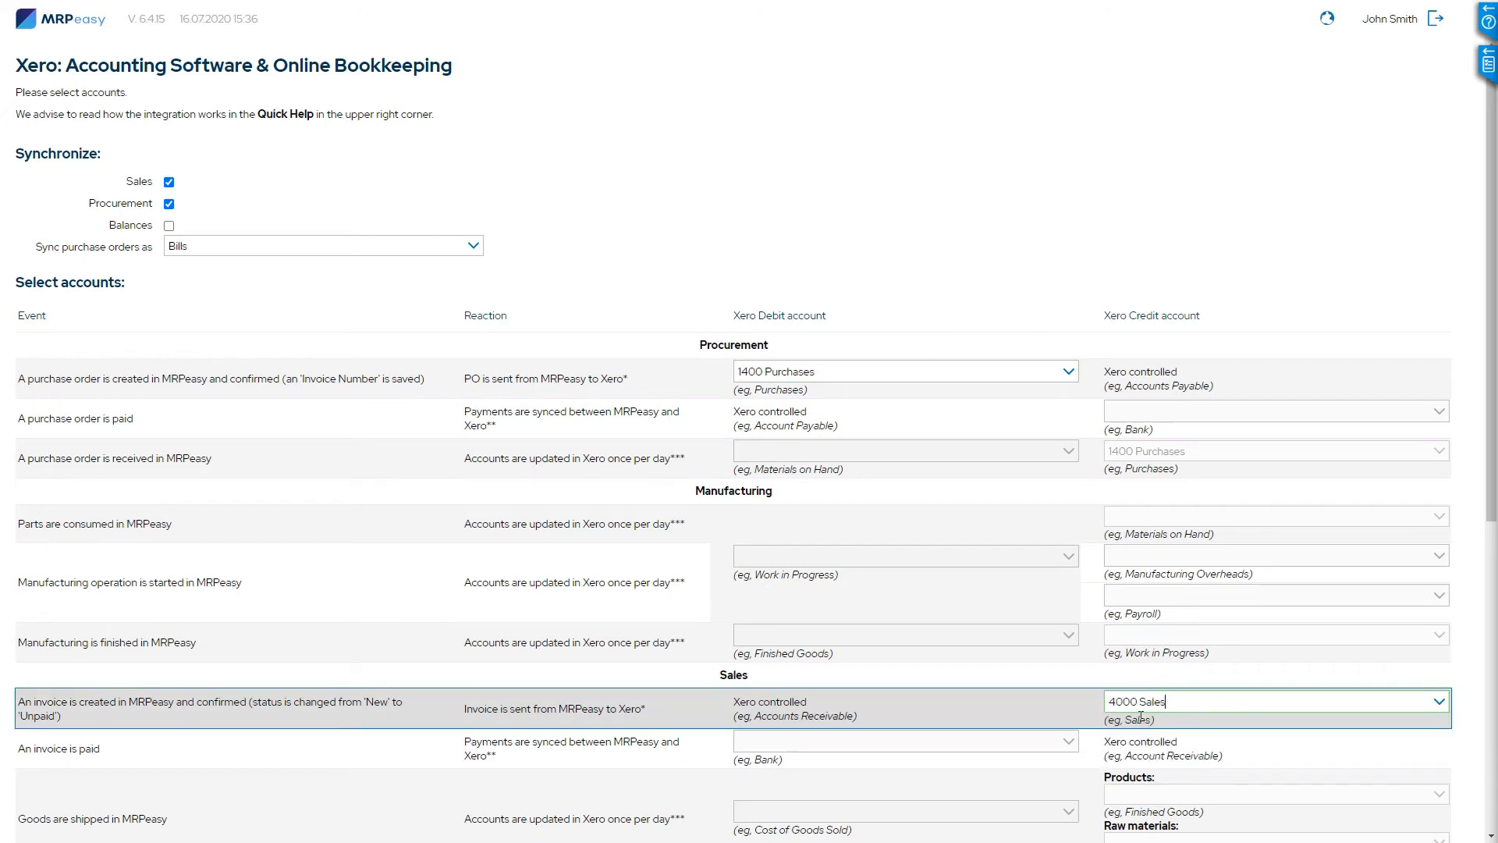
# Step: Enable synchronization of Balances and assign 1000 Bank as the credit account for paid purchase orders
pyautogui.click(169, 226)
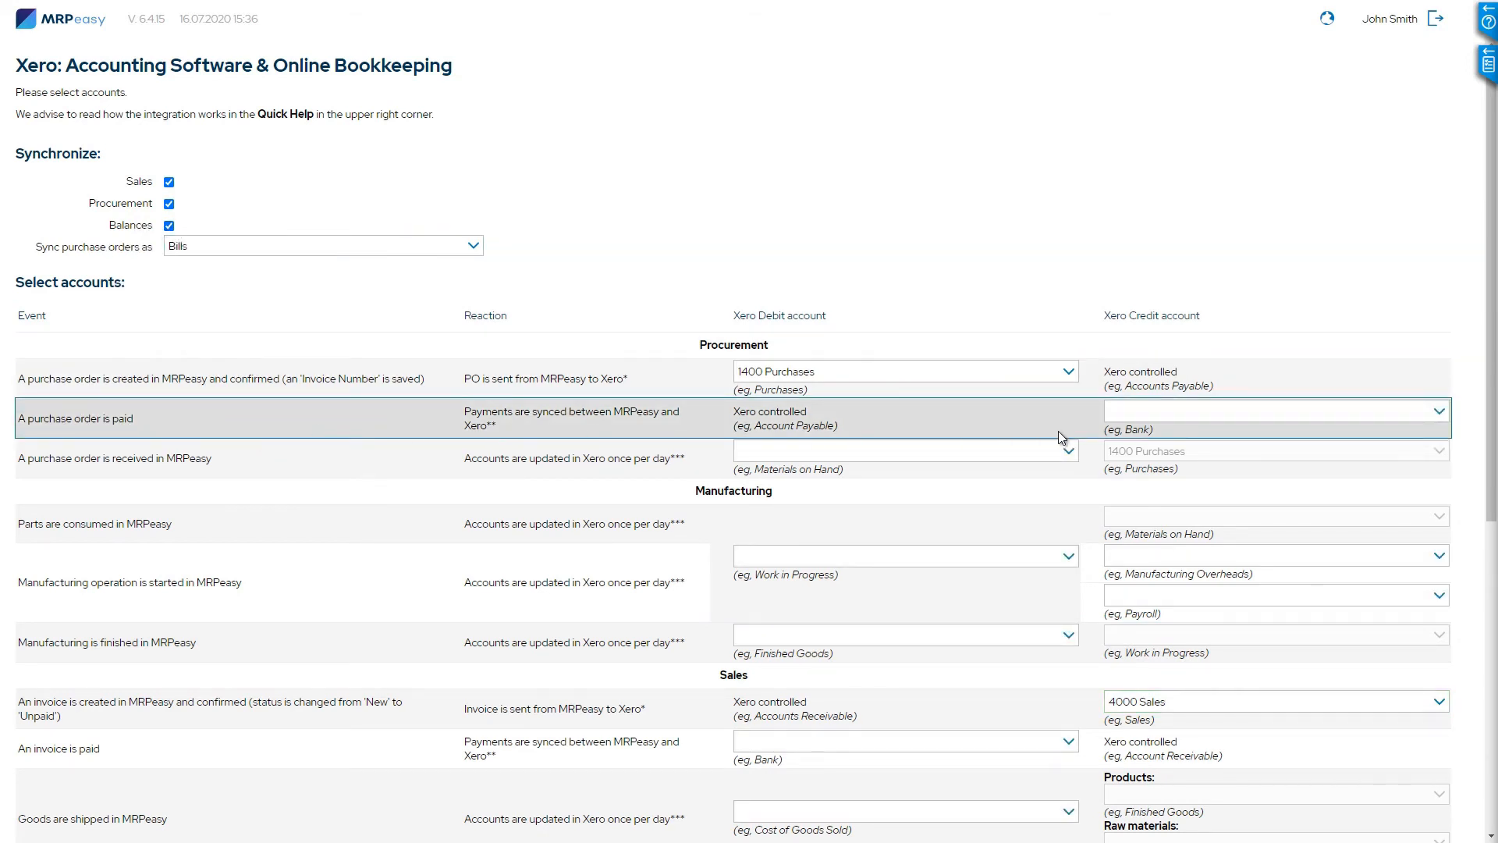
pyautogui.click(1147, 407)
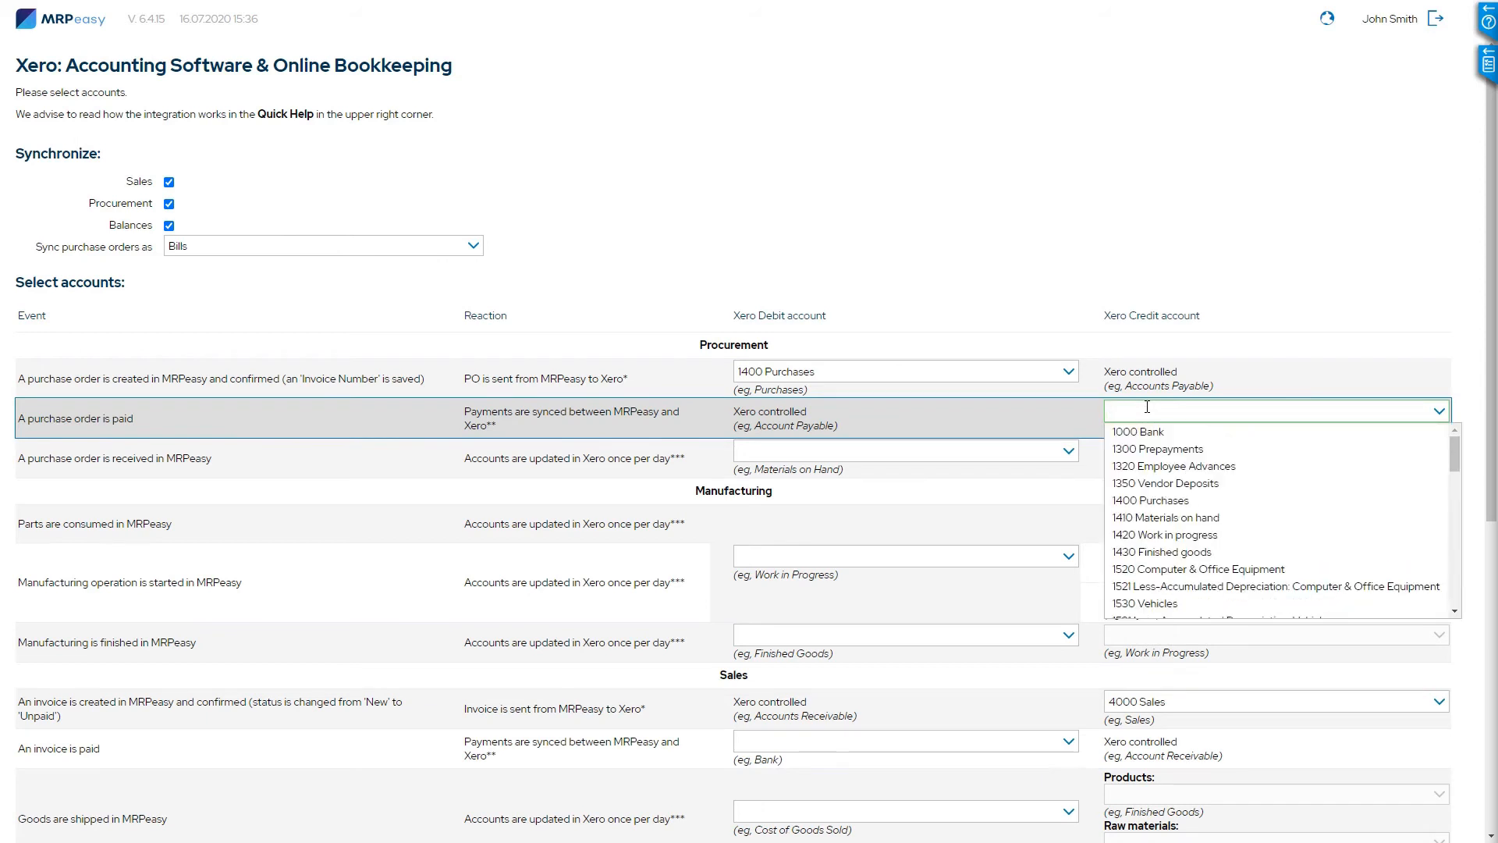
pyautogui.write('ba')
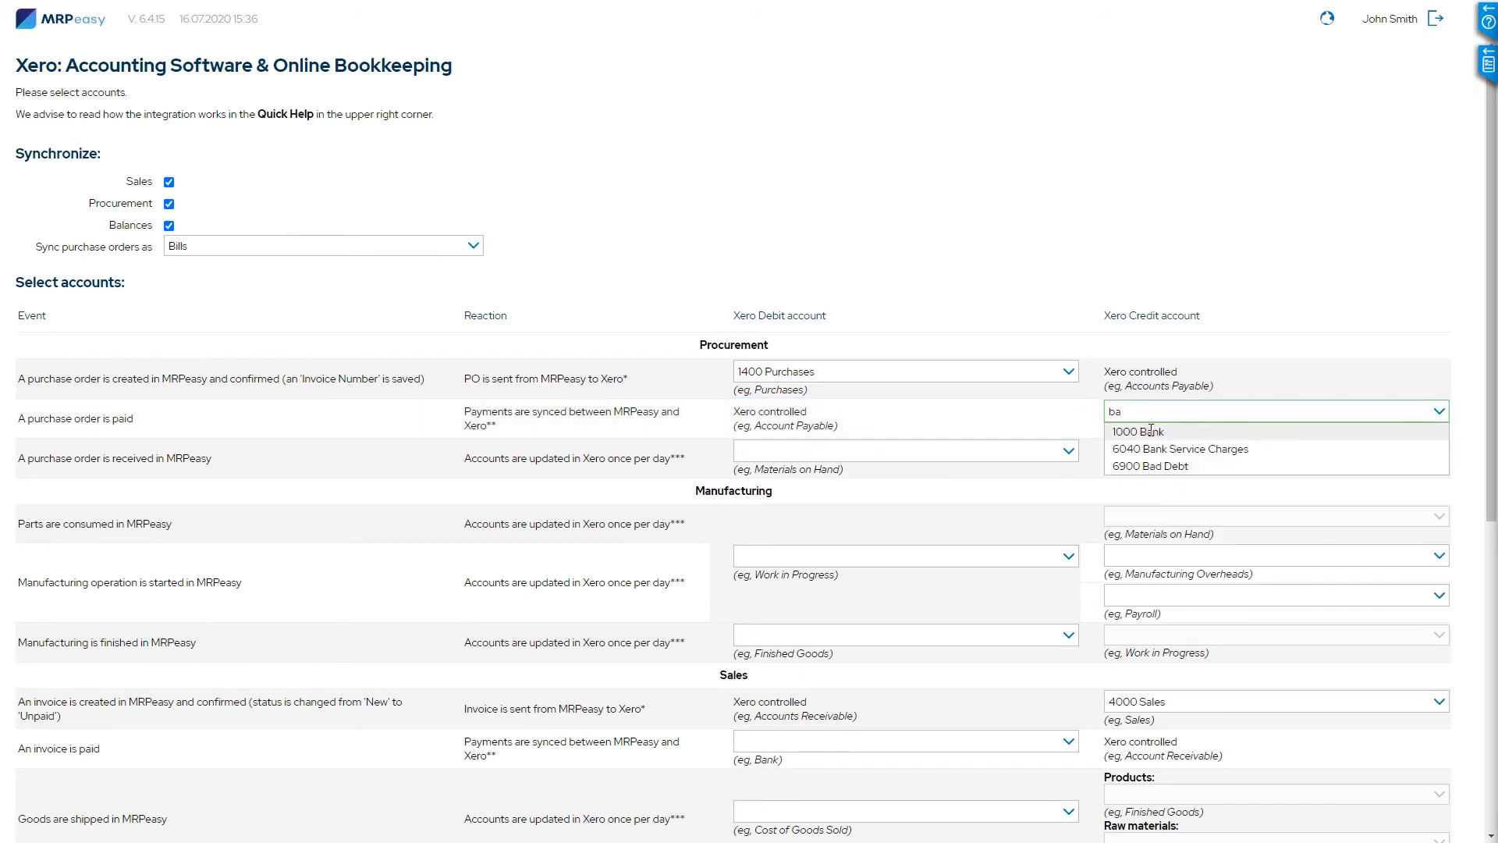
pyautogui.click(1150, 431)
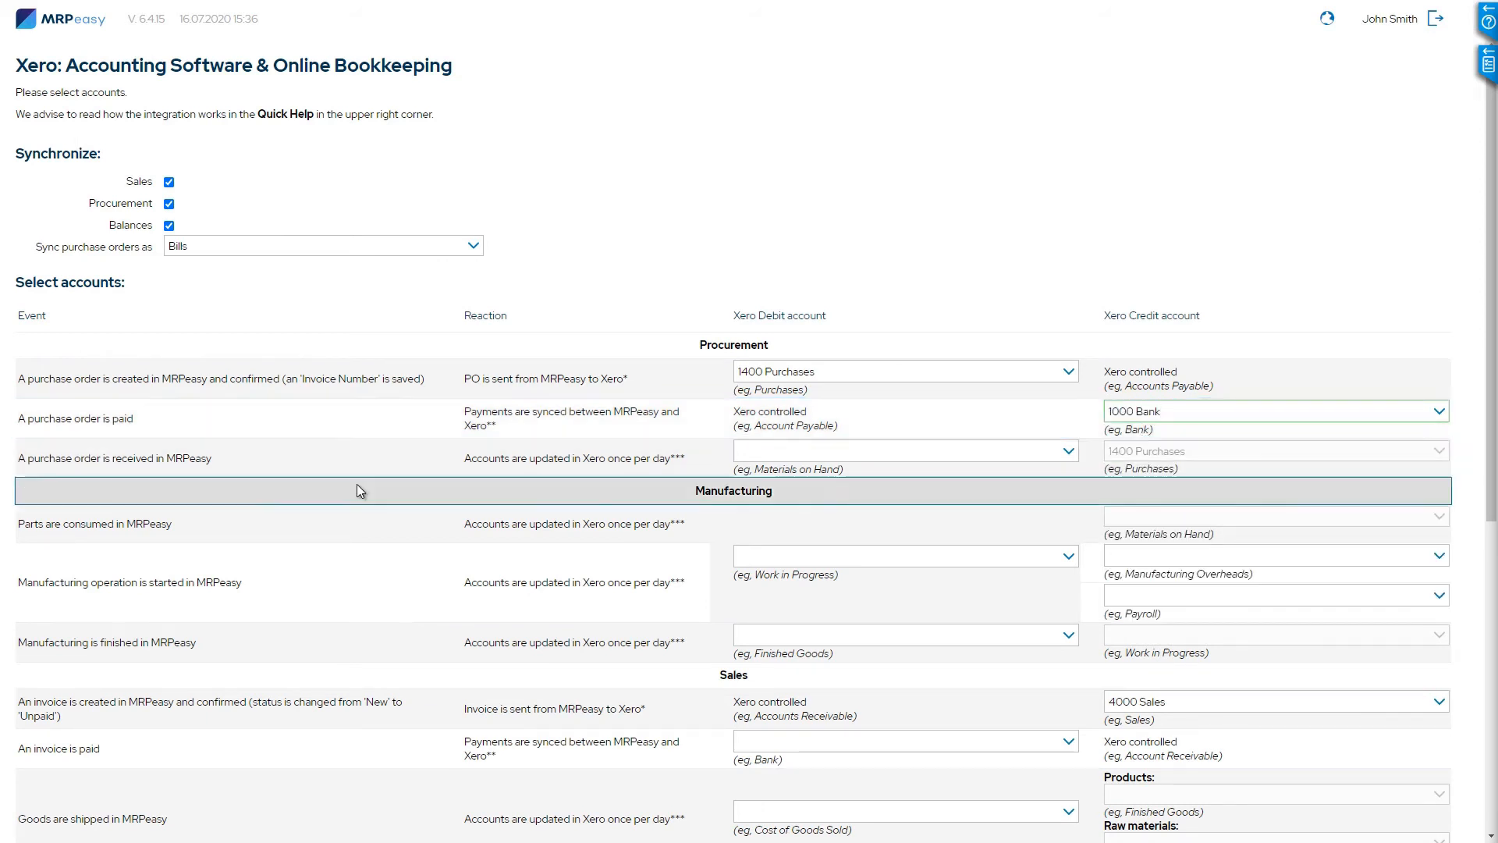
# Step: Assign 1410 Materials on hand as the debit account for received purchase orders
pyautogui.click(784, 453)
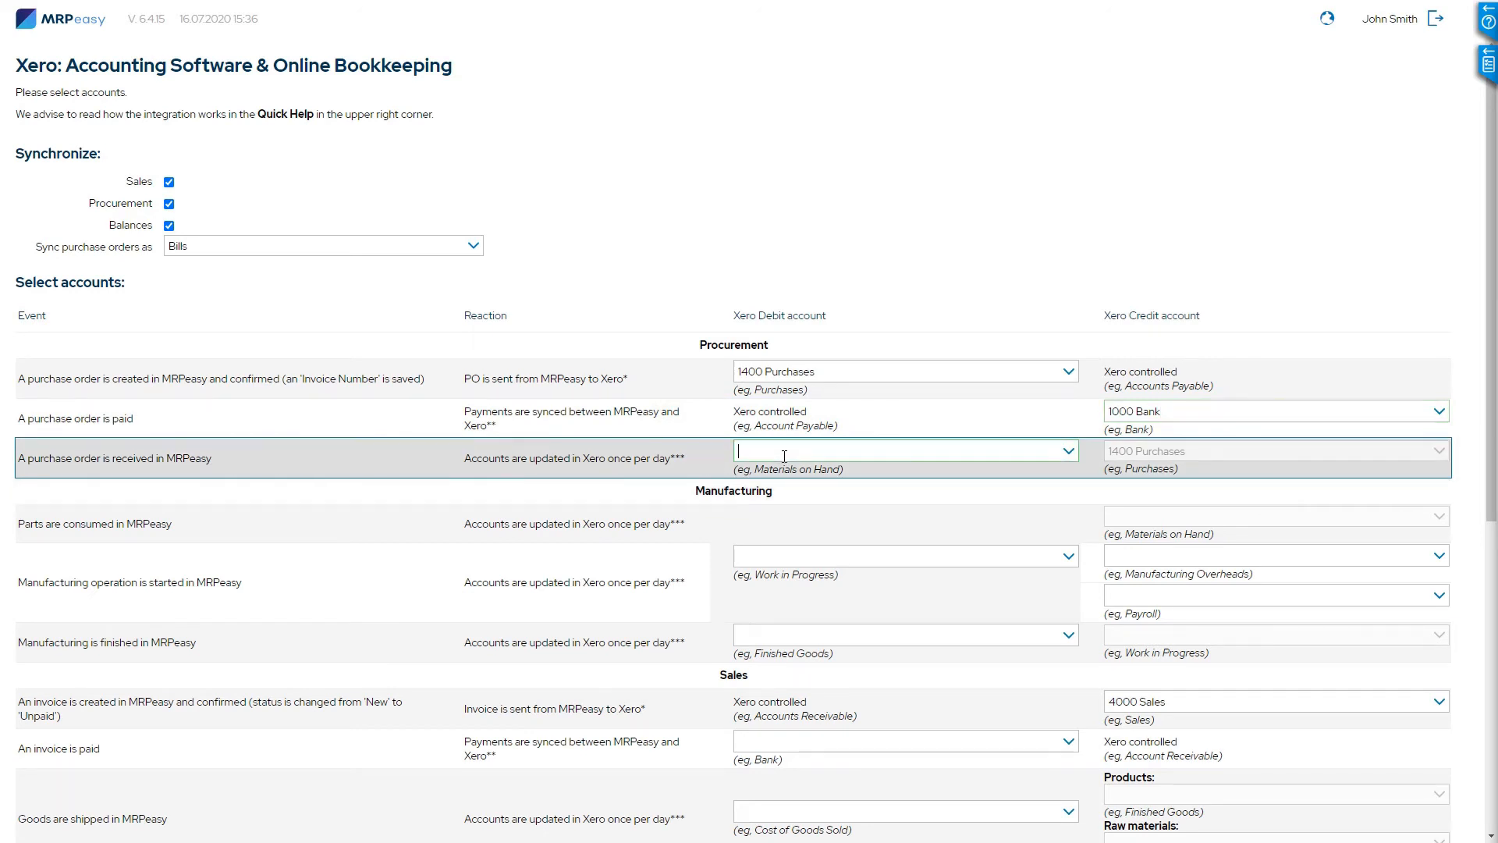
pyautogui.write('mate')
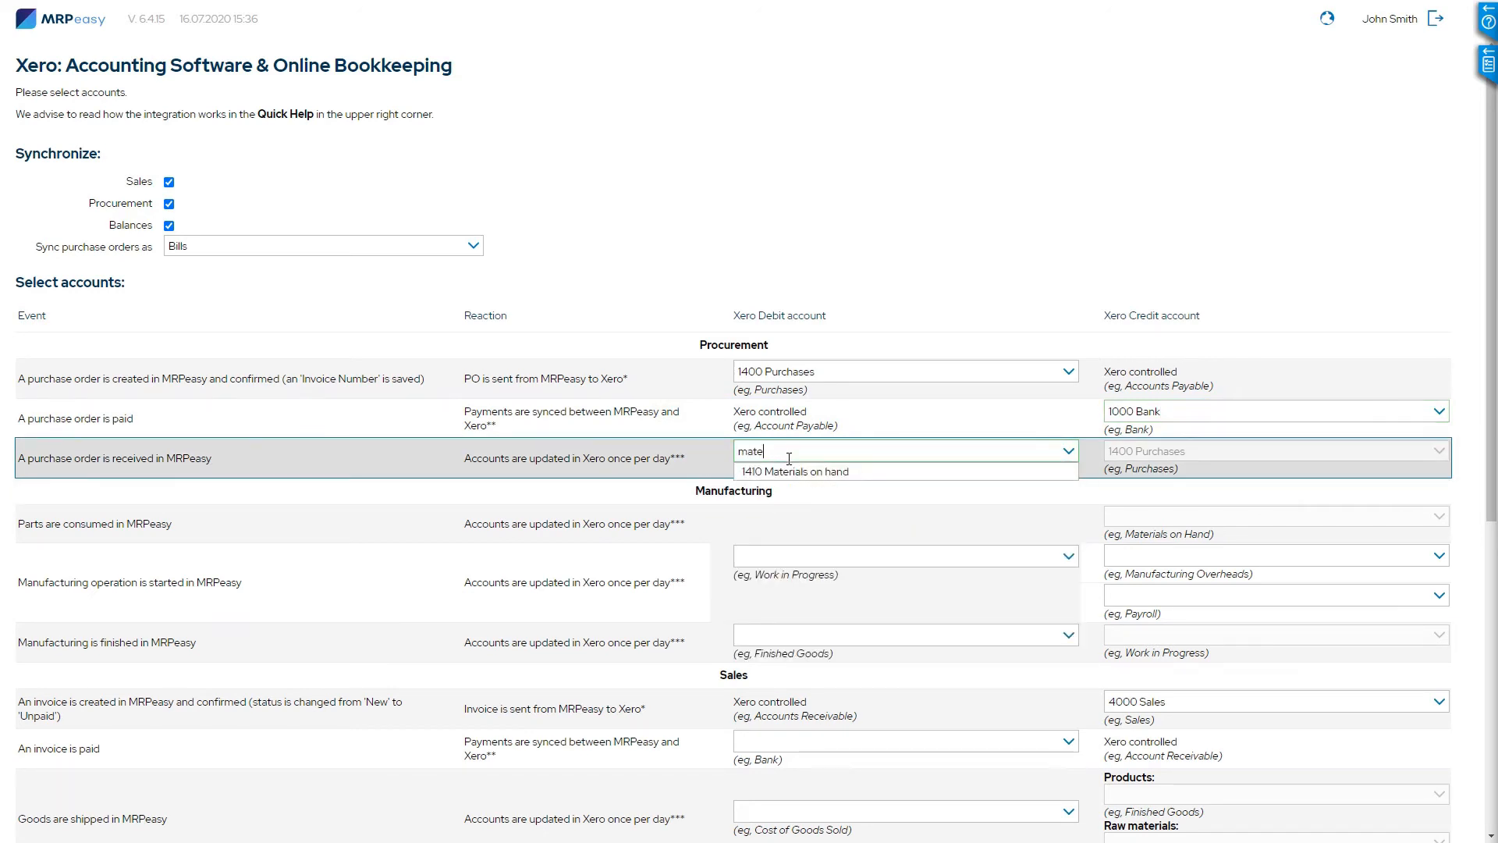
pyautogui.click(789, 472)
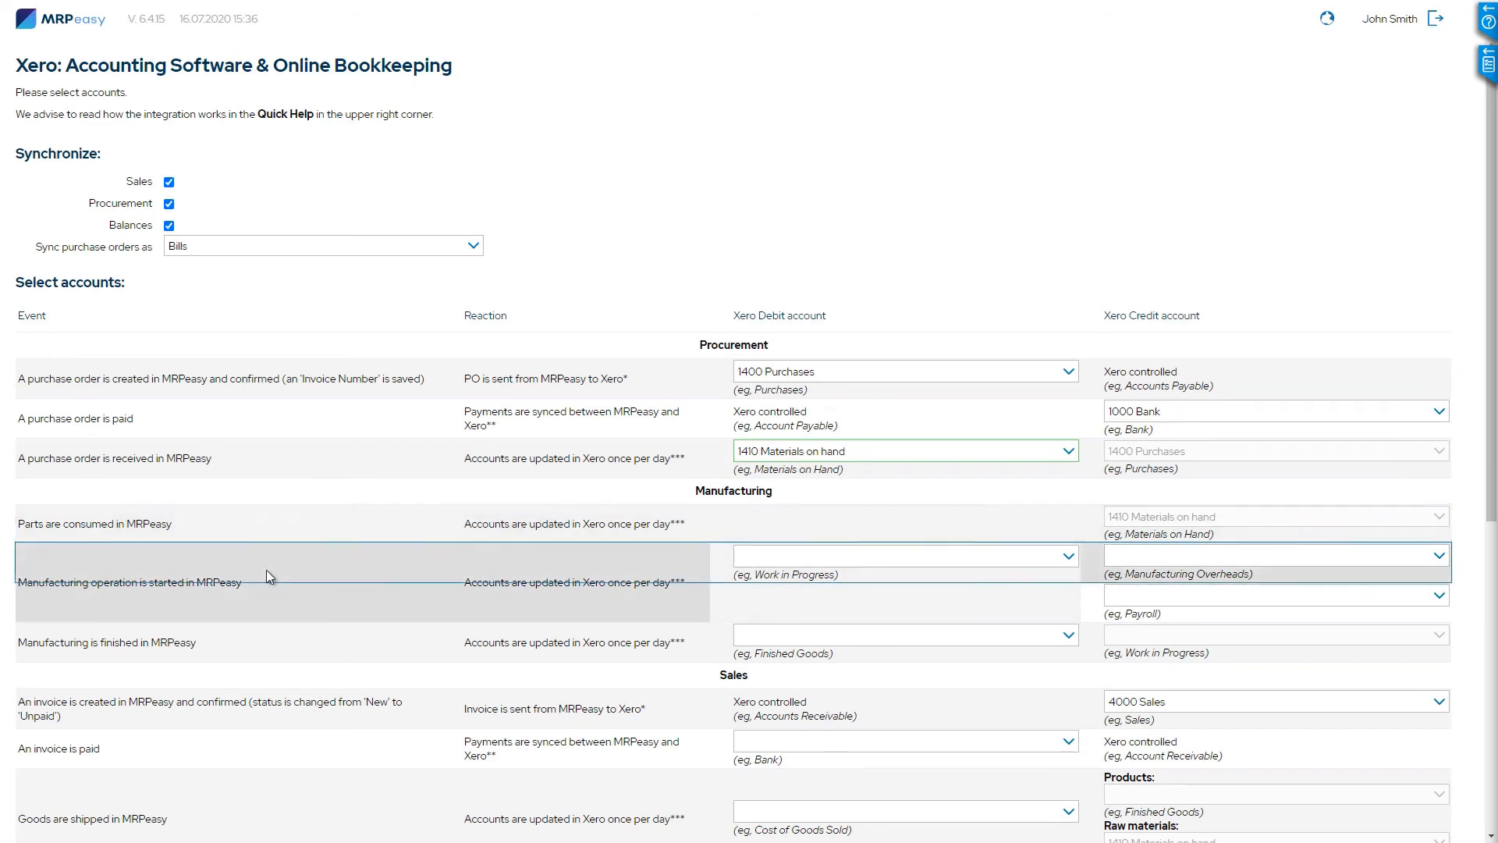
# Step: For started manufacturing operations, set debit account 1420 Work in progress and credit accounts 2310 Manufacturing overhead costs (applied) and 2300 Direct labor costs (applied)
pyautogui.click(804, 552)
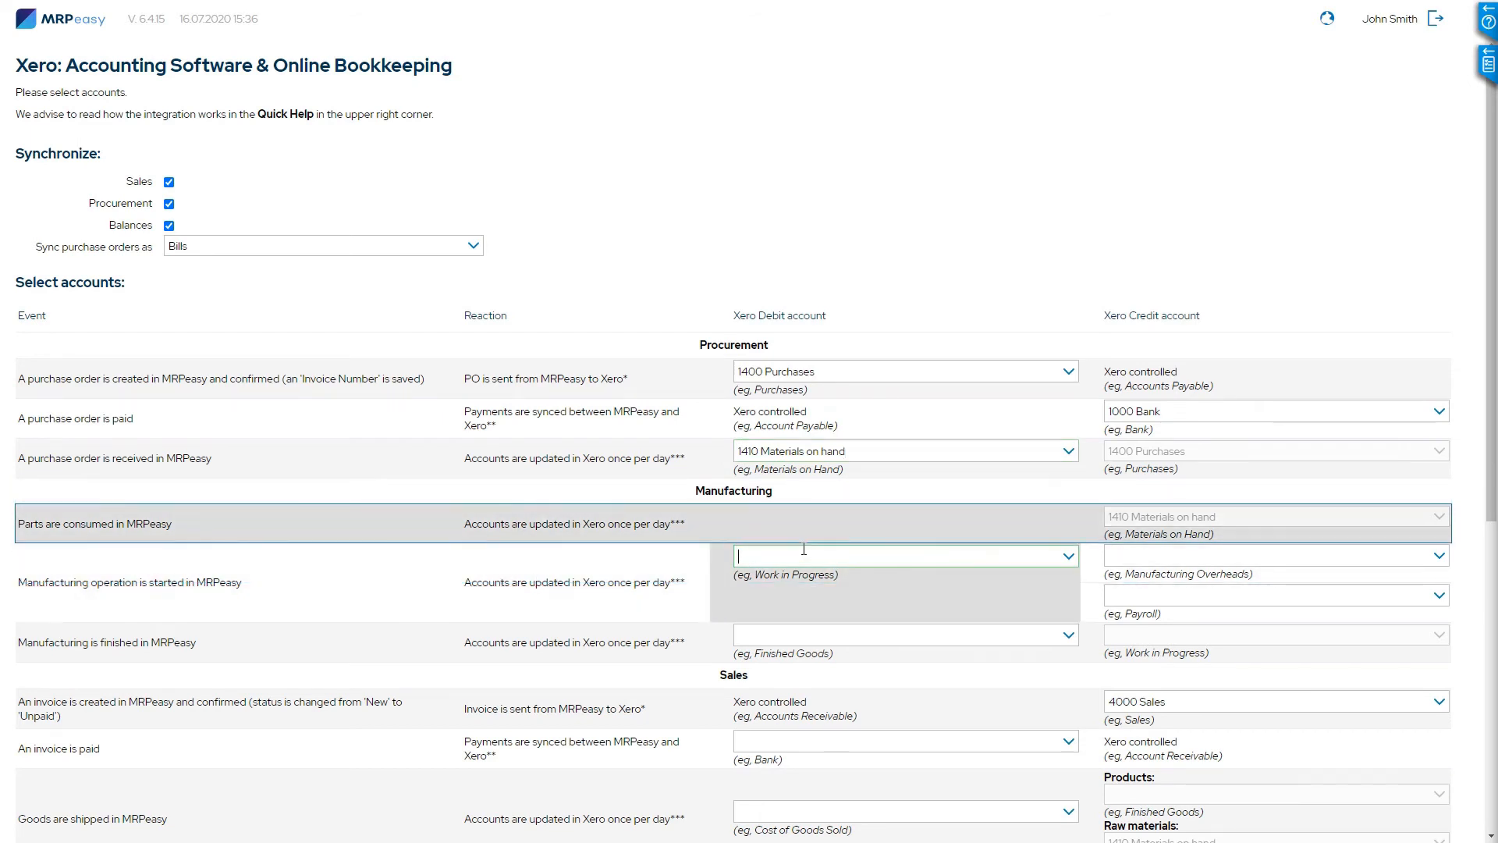
pyautogui.write('work')
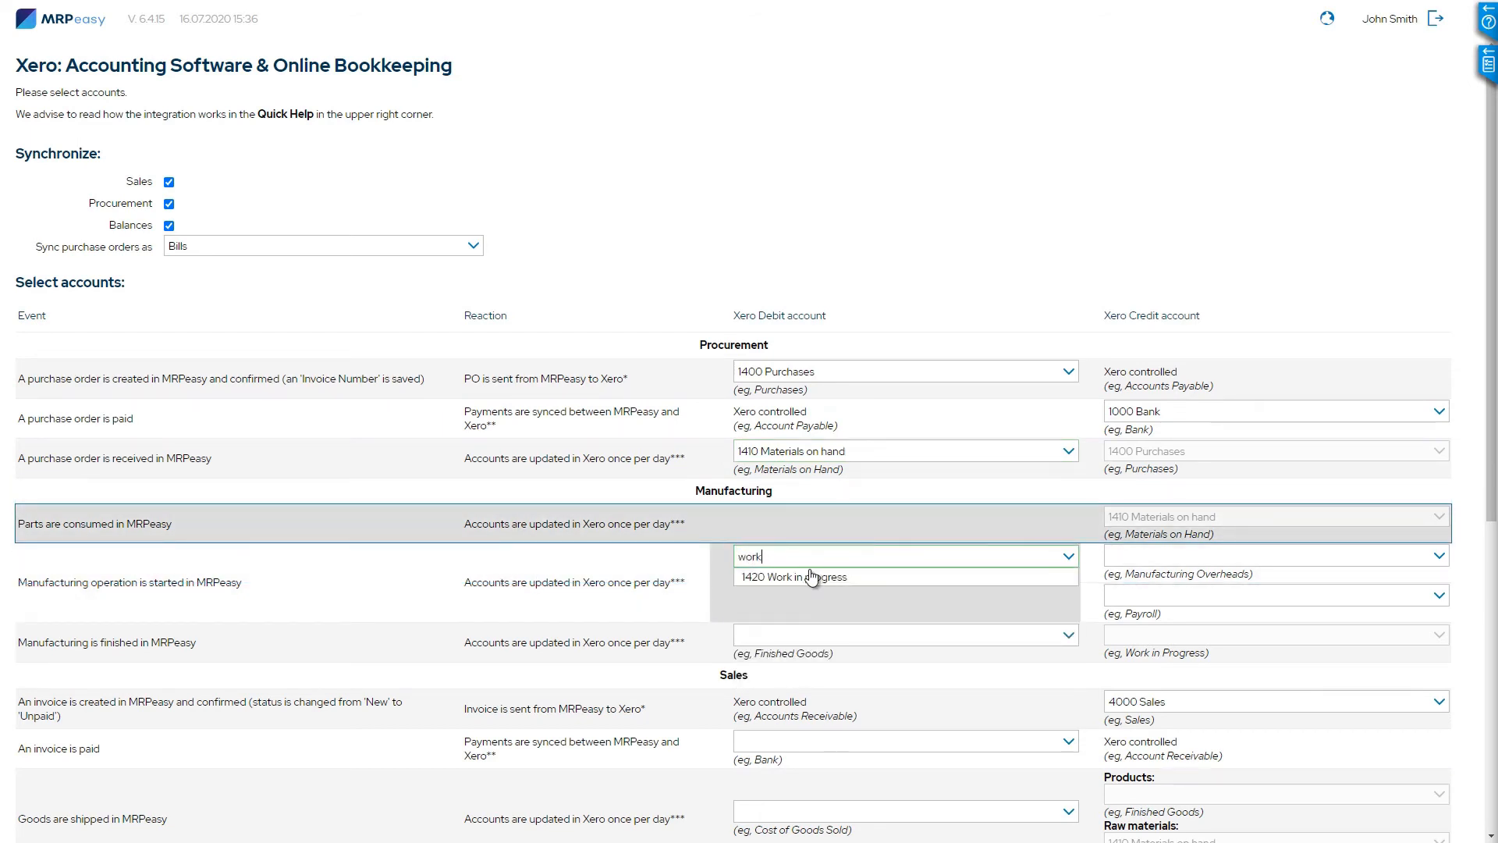
pyautogui.click(812, 577)
pyautogui.click(1131, 556)
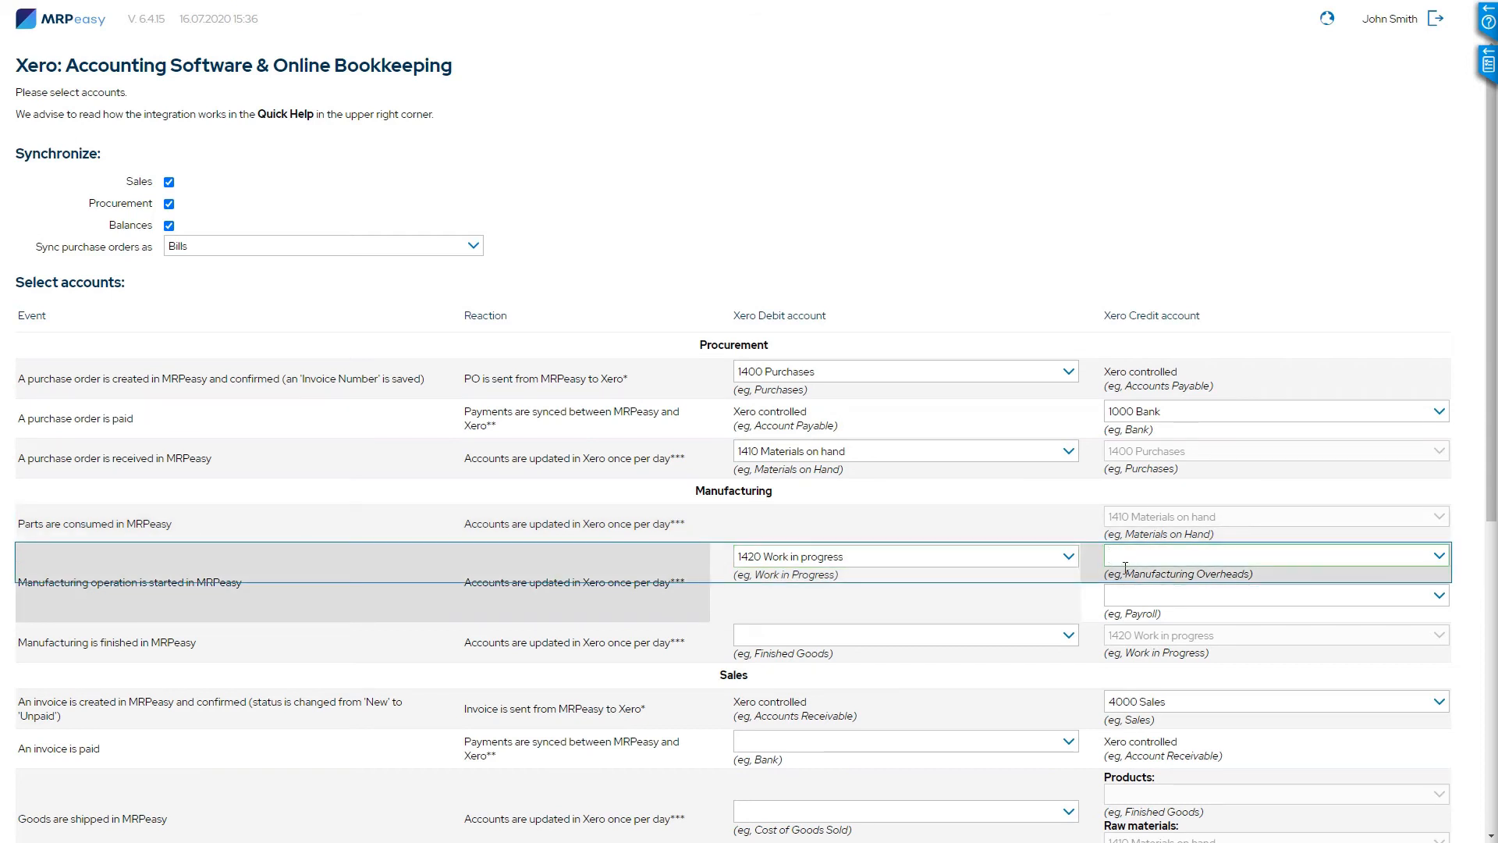
pyautogui.write('manu')
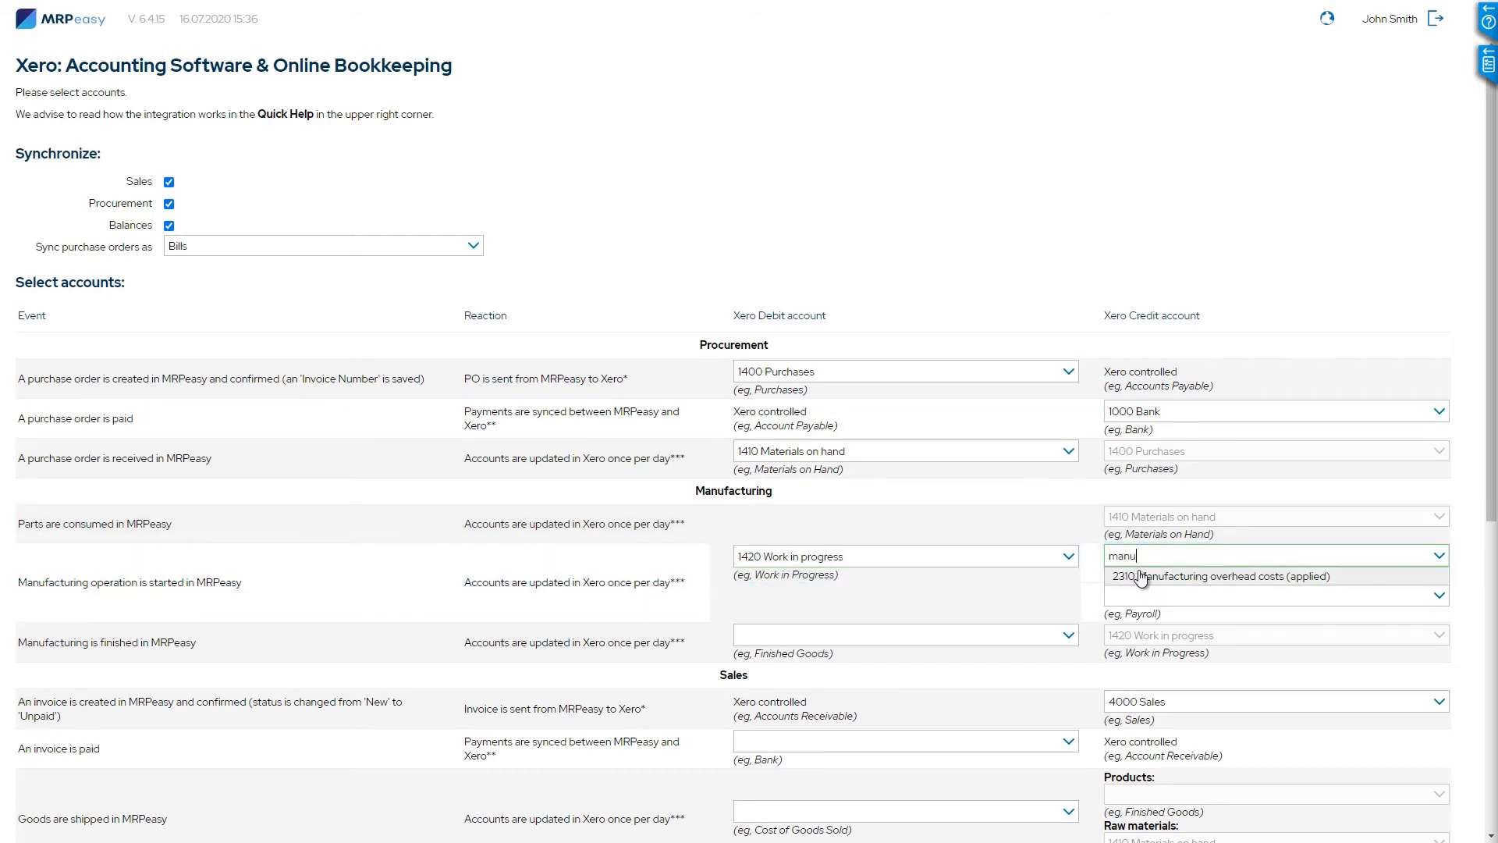
pyautogui.click(1143, 576)
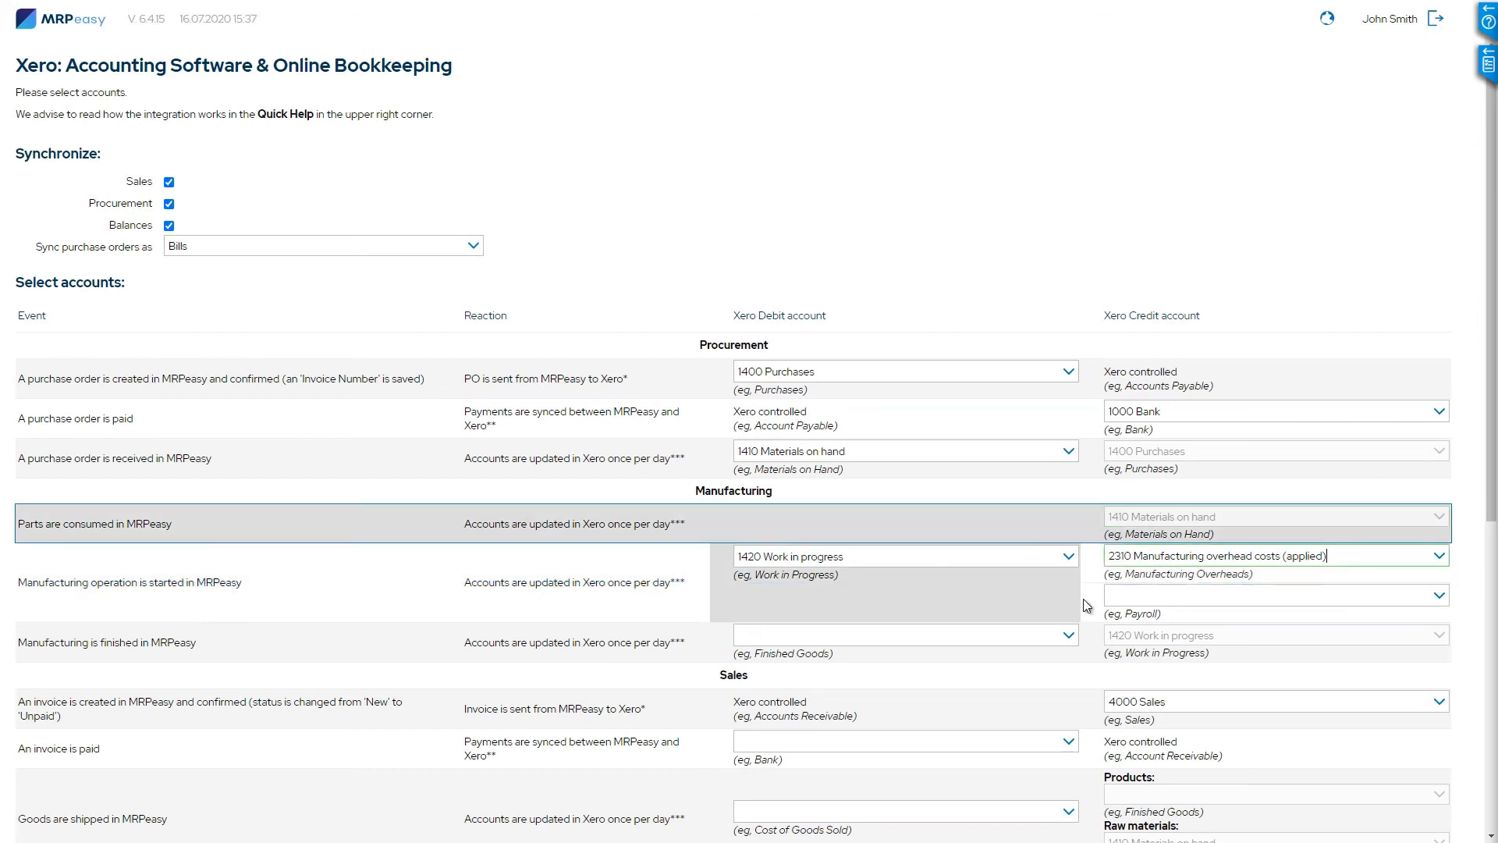
pyautogui.click(1194, 595)
pyautogui.write('direc')
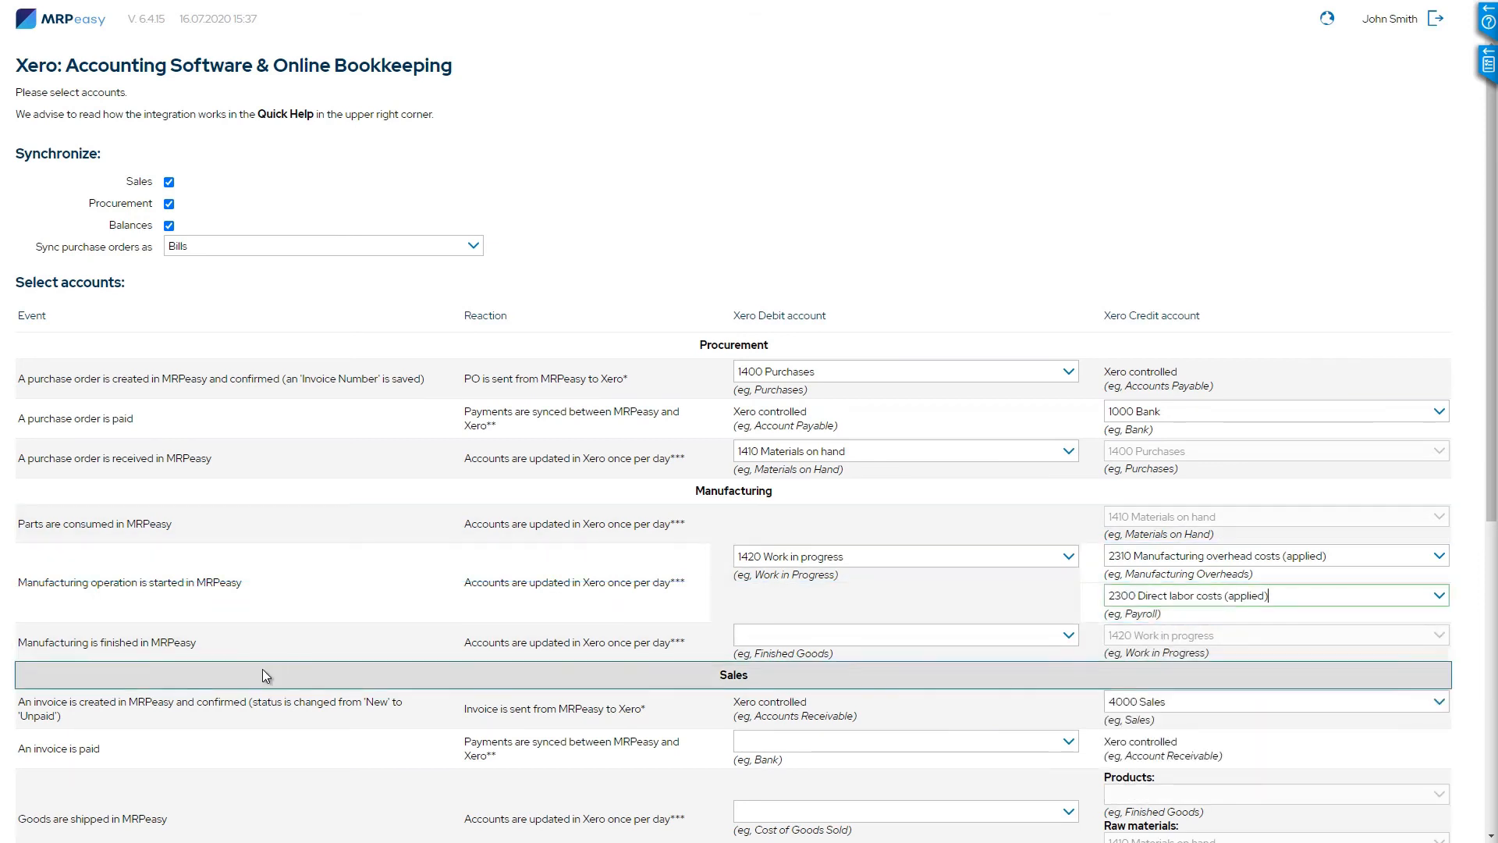
# Step: Assign 1430 Finished goods as the debit account for finished manufacturing
pyautogui.click(768, 636)
pyautogui.write('fini')
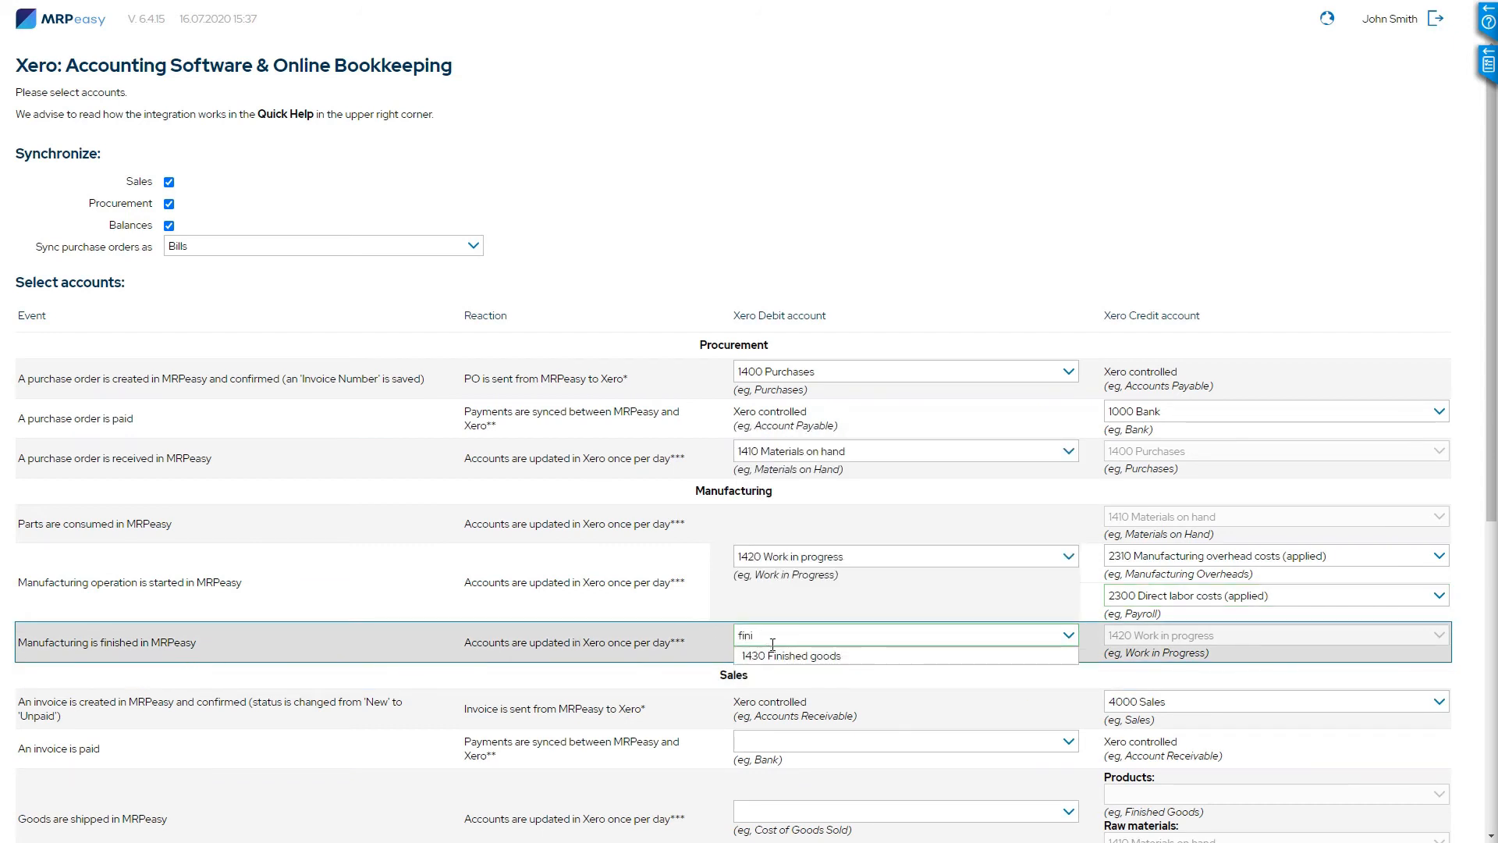
pyautogui.click(776, 655)
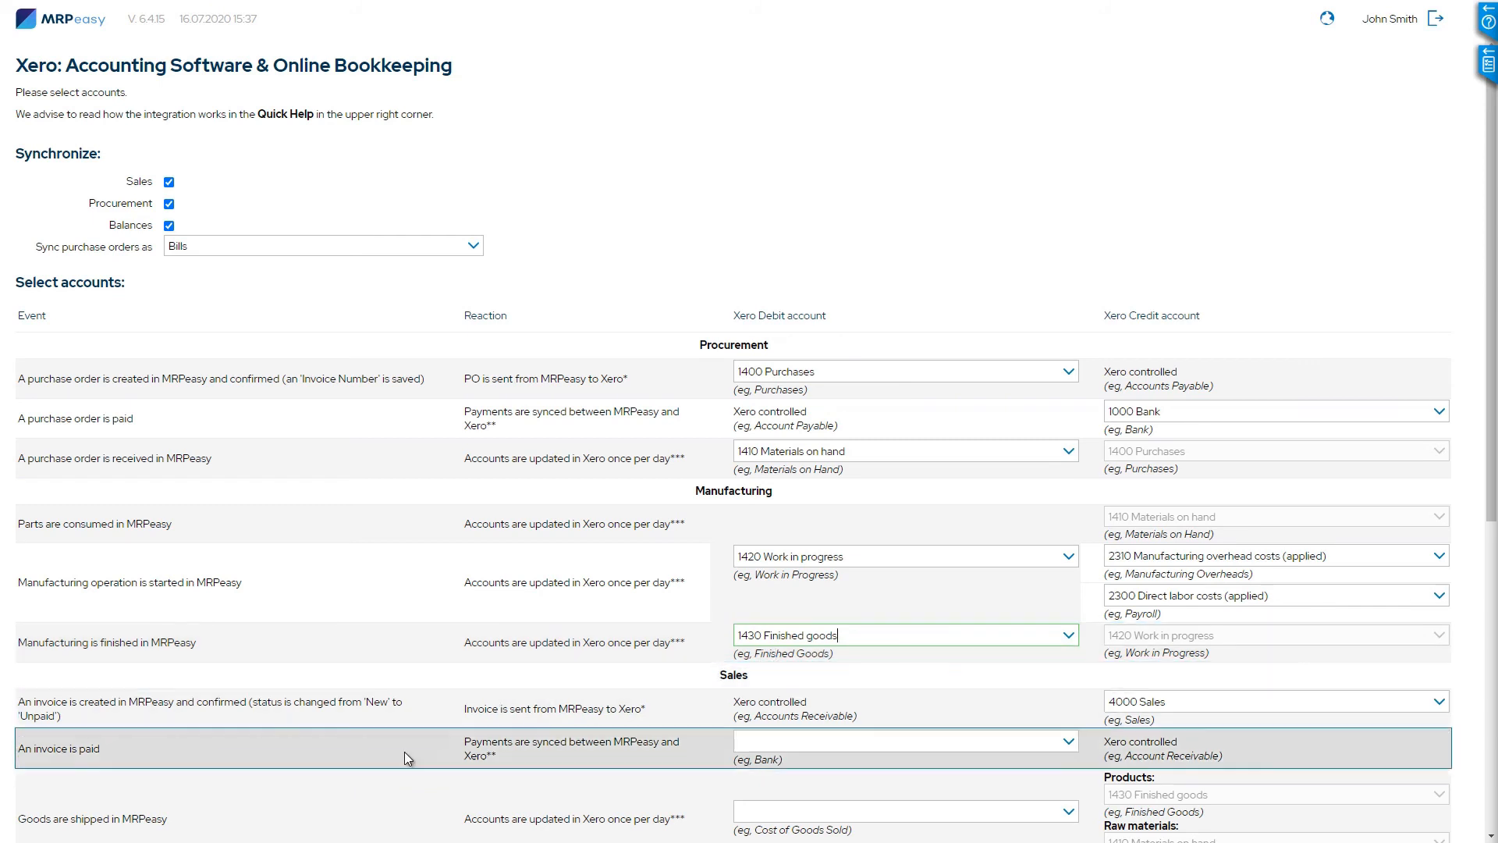
# Step: Assign 1000 Bank as the debit account for paid invoices and 5000 Cost of Goods Sold as the debit account for shipped goods
pyautogui.click(775, 744)
pyautogui.write('ban')
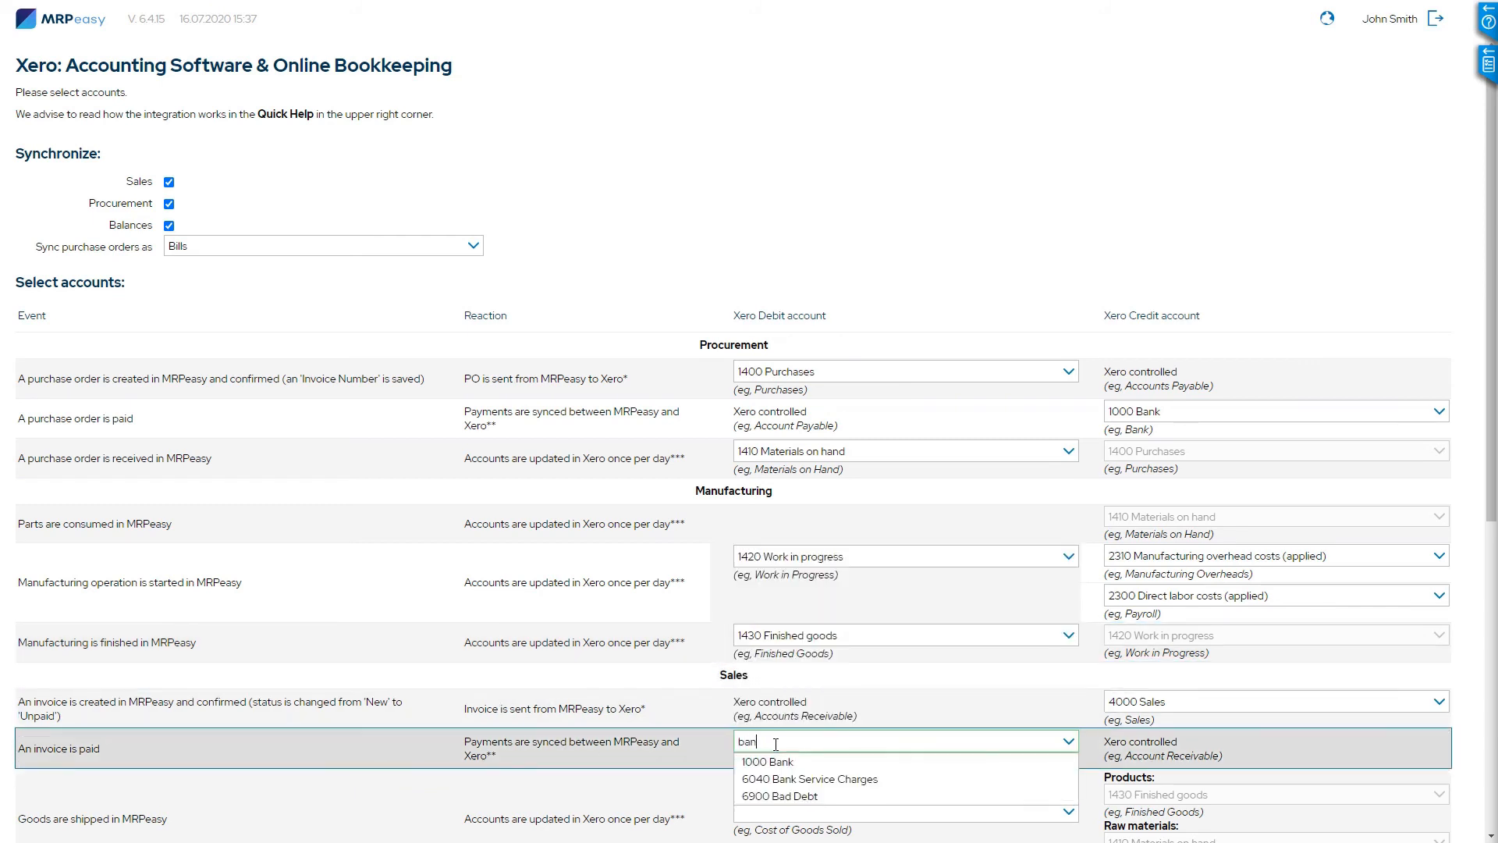
pyautogui.click(777, 761)
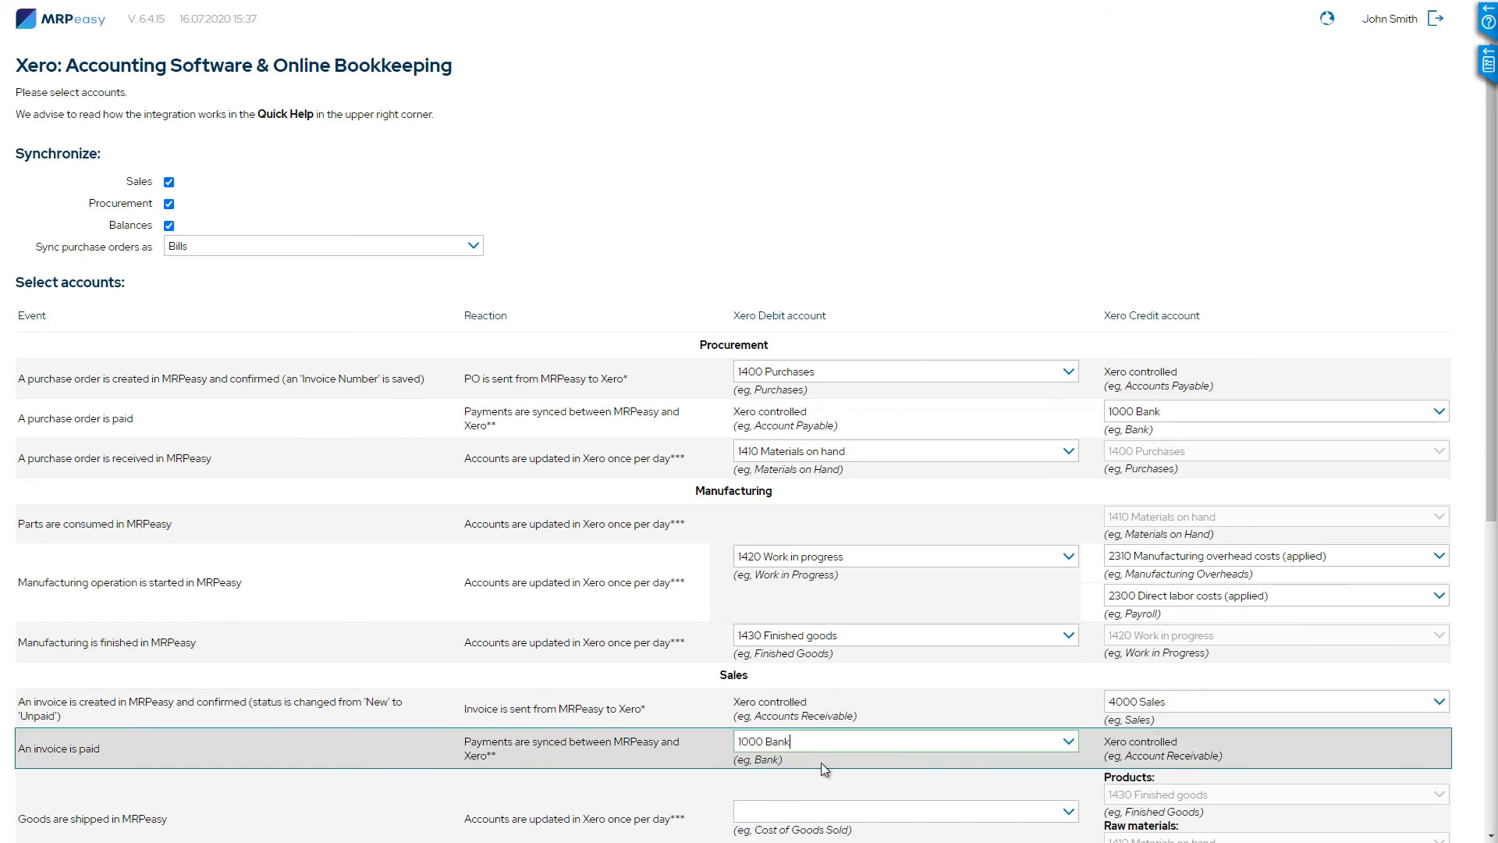
pyautogui.scroll(-5, 768, 647)
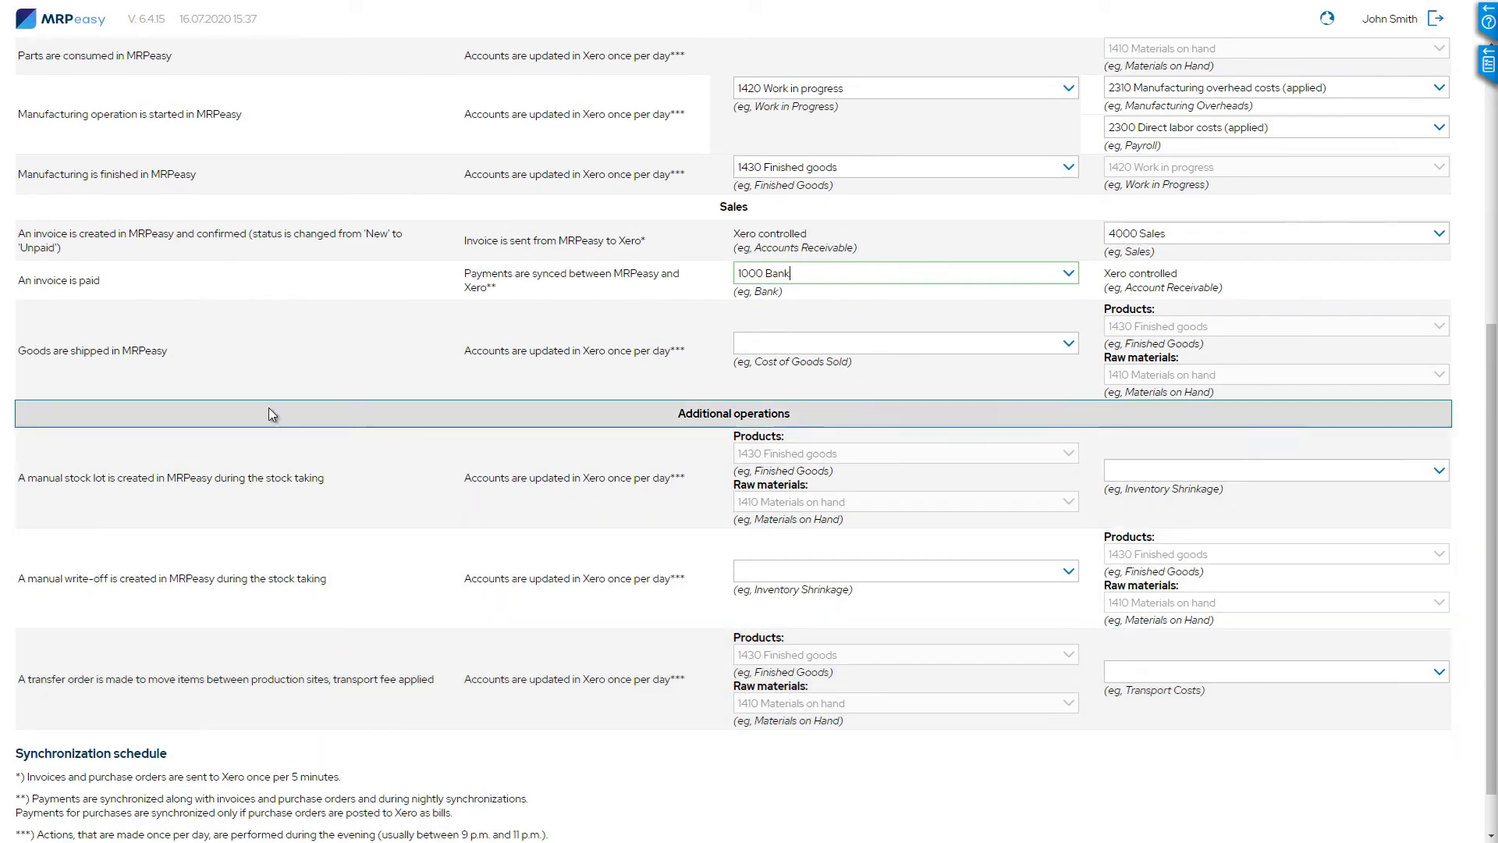
pyautogui.click(801, 349)
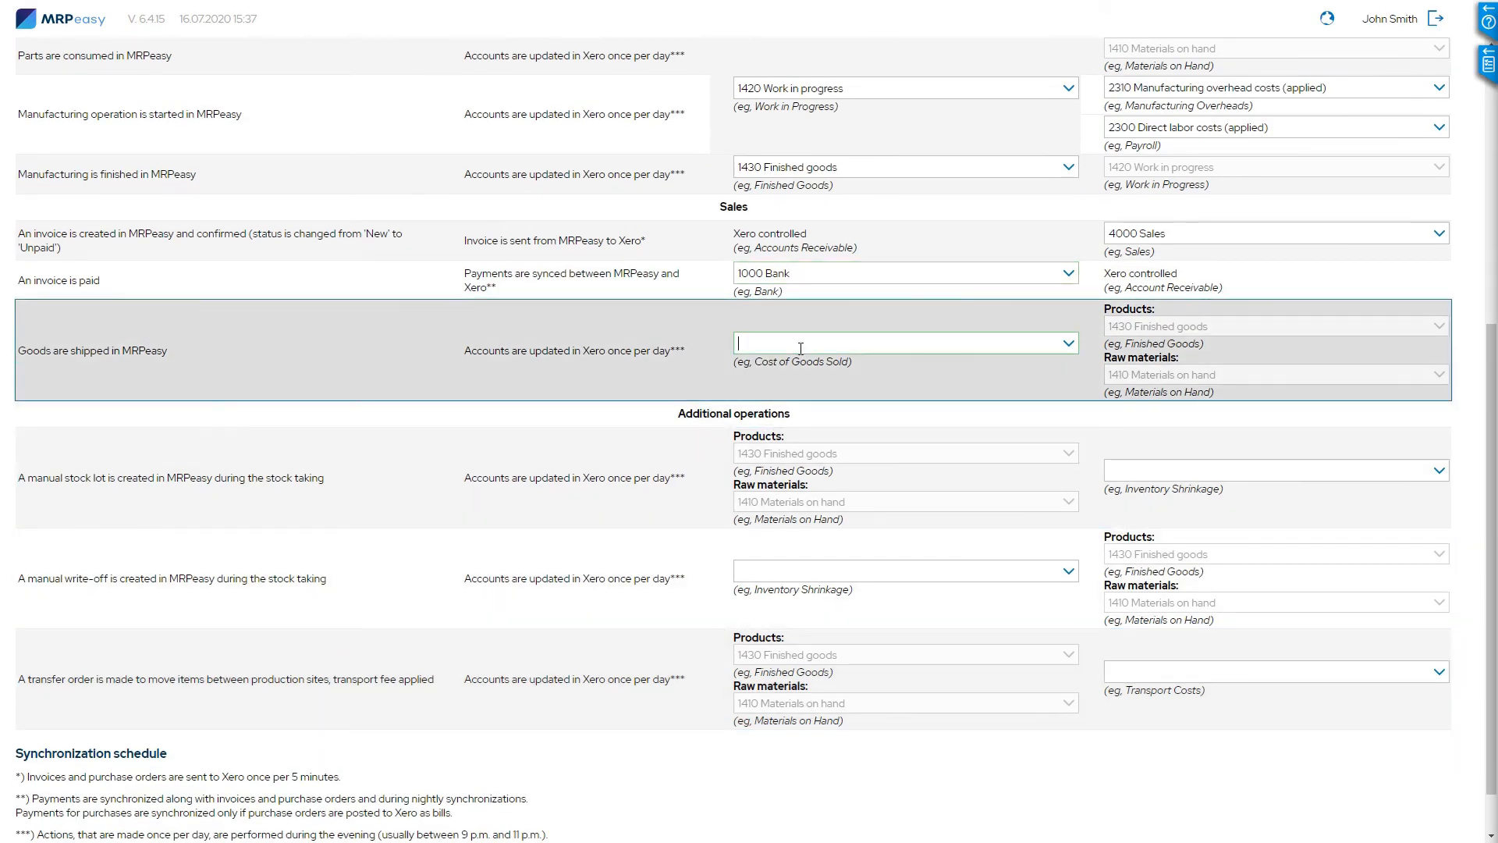
pyautogui.write('cost')
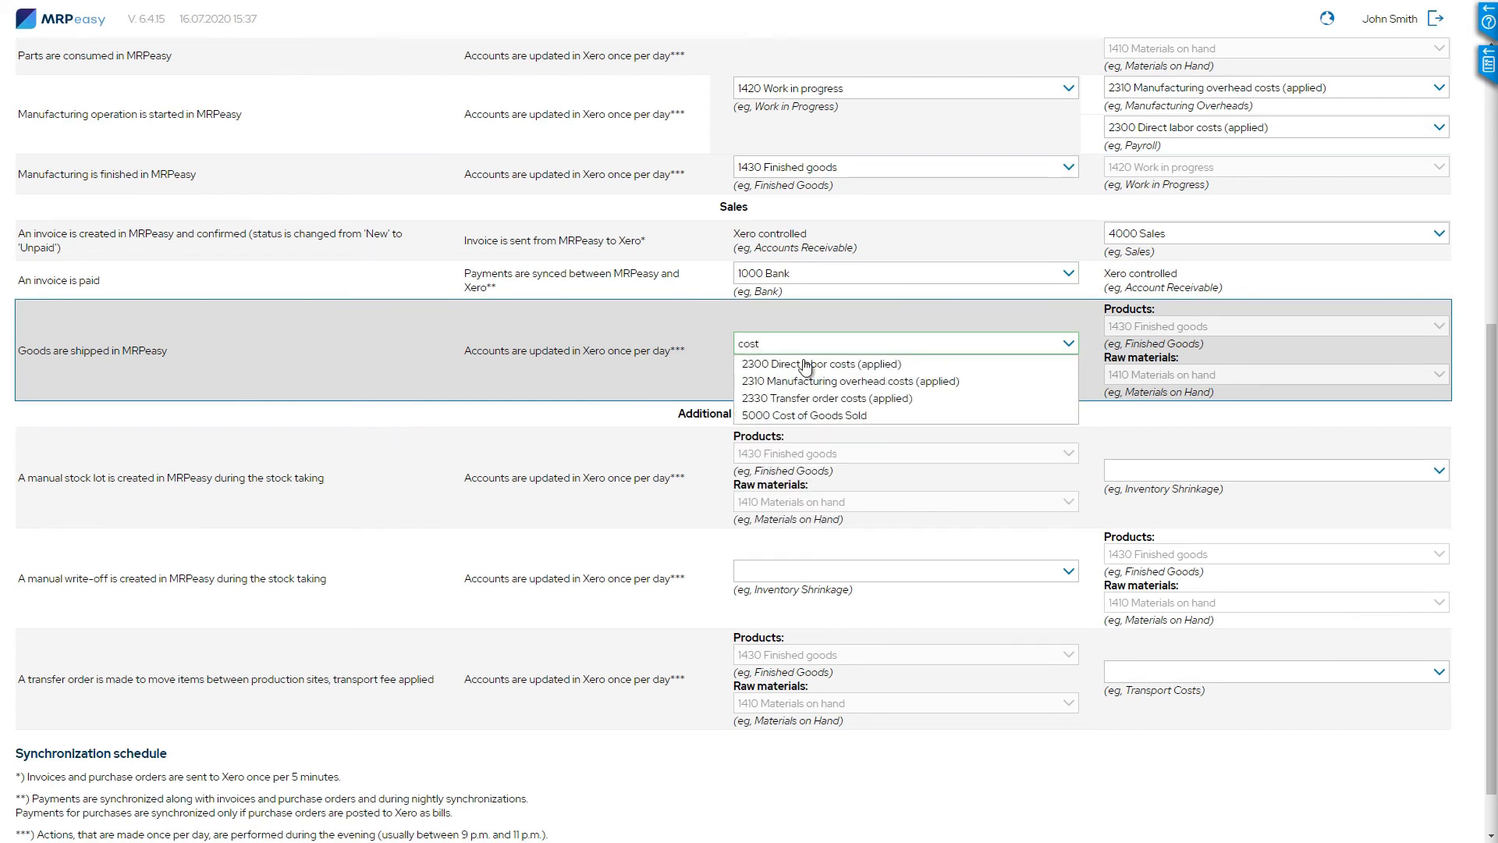
pyautogui.click(816, 415)
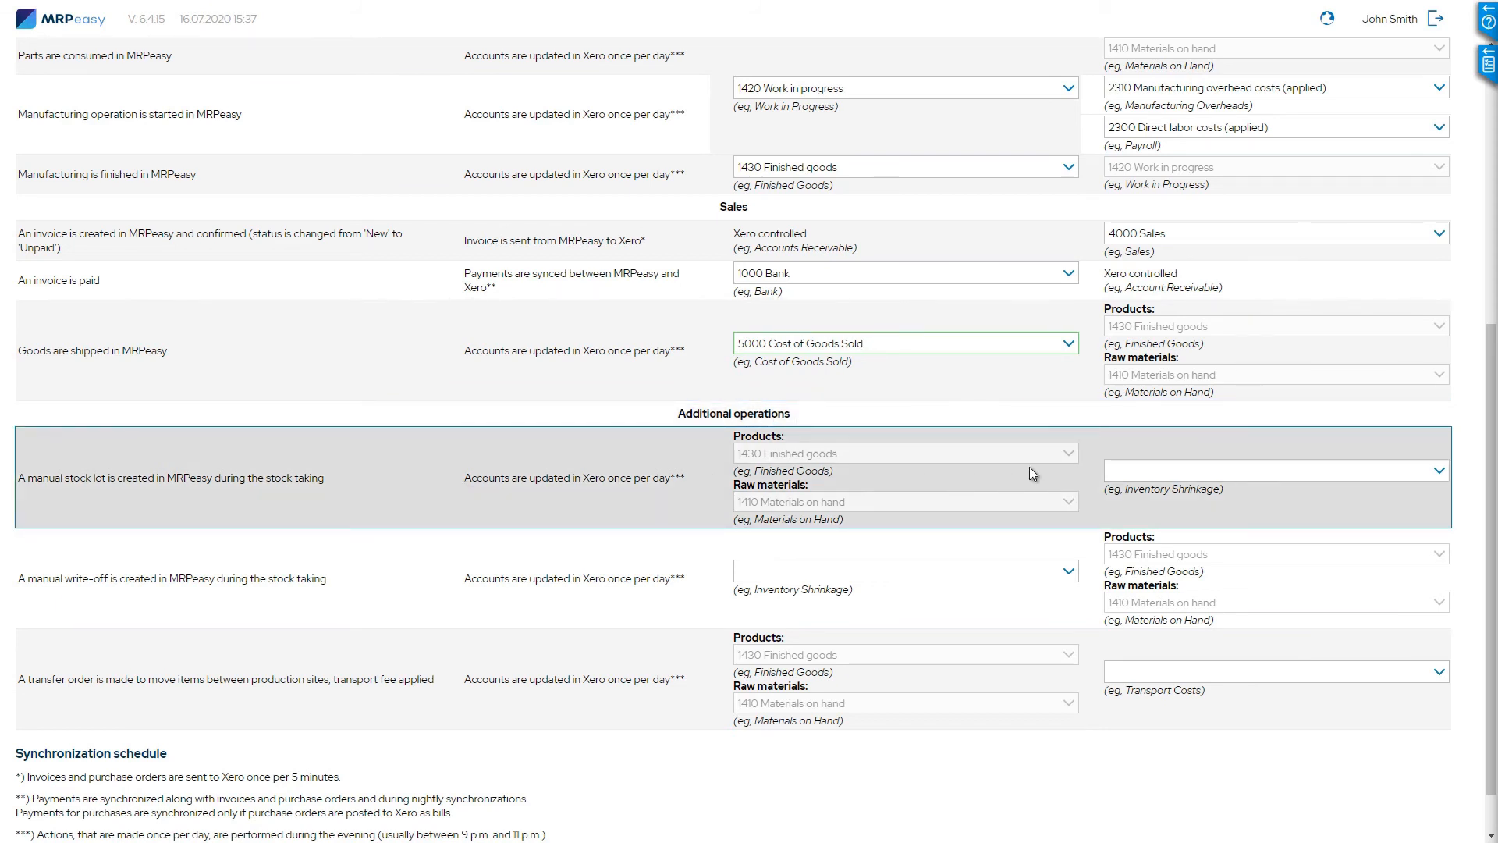
# Step: Assign 5200 Inventory adjustments as the credit account for manual stock lots and the debit account for manual write-offs
pyautogui.click(1162, 466)
pyautogui.write('inve')
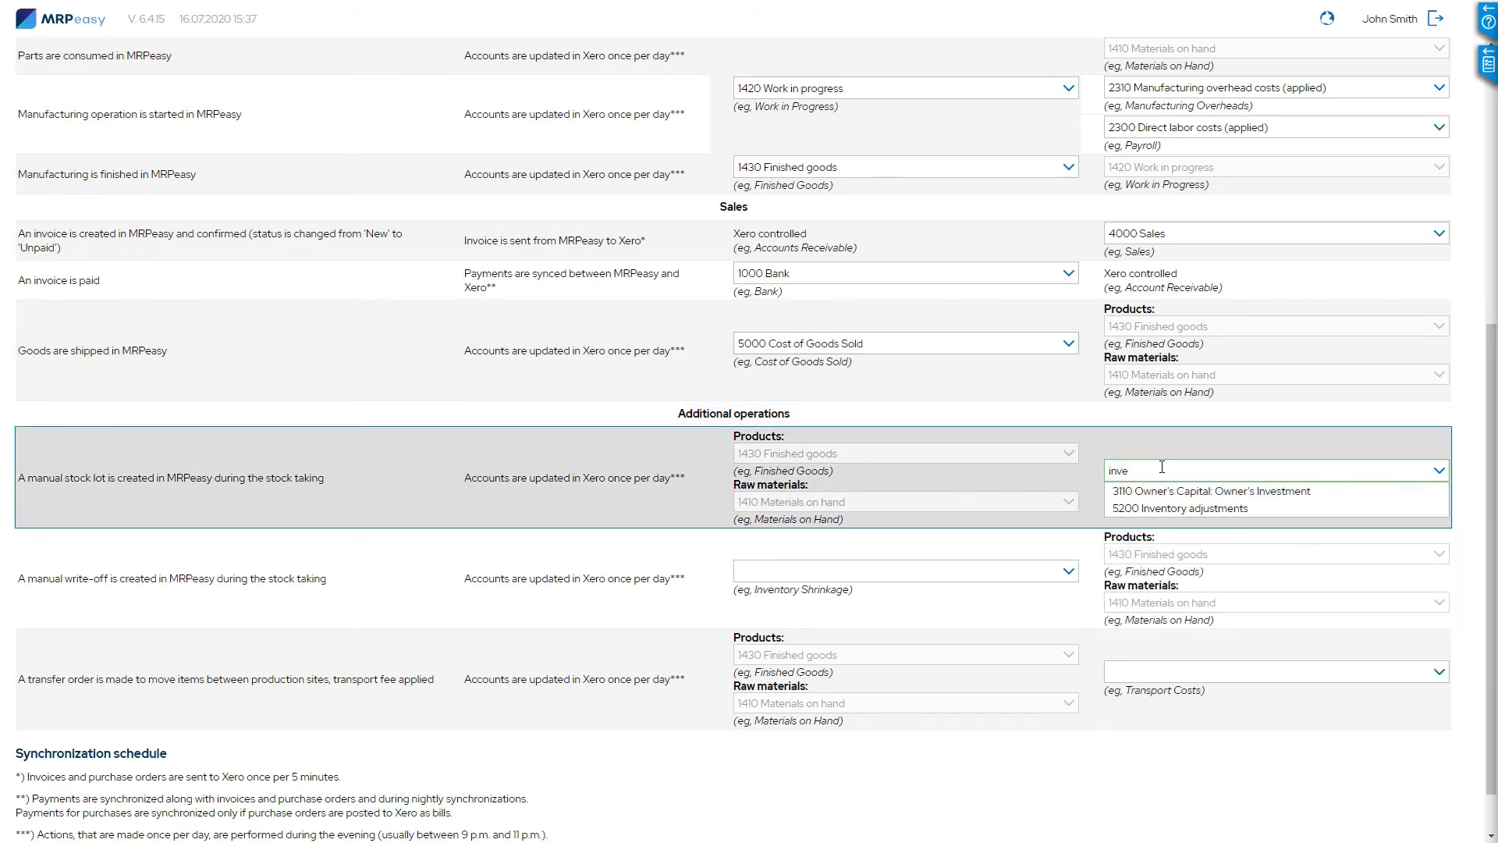
pyautogui.click(1183, 509)
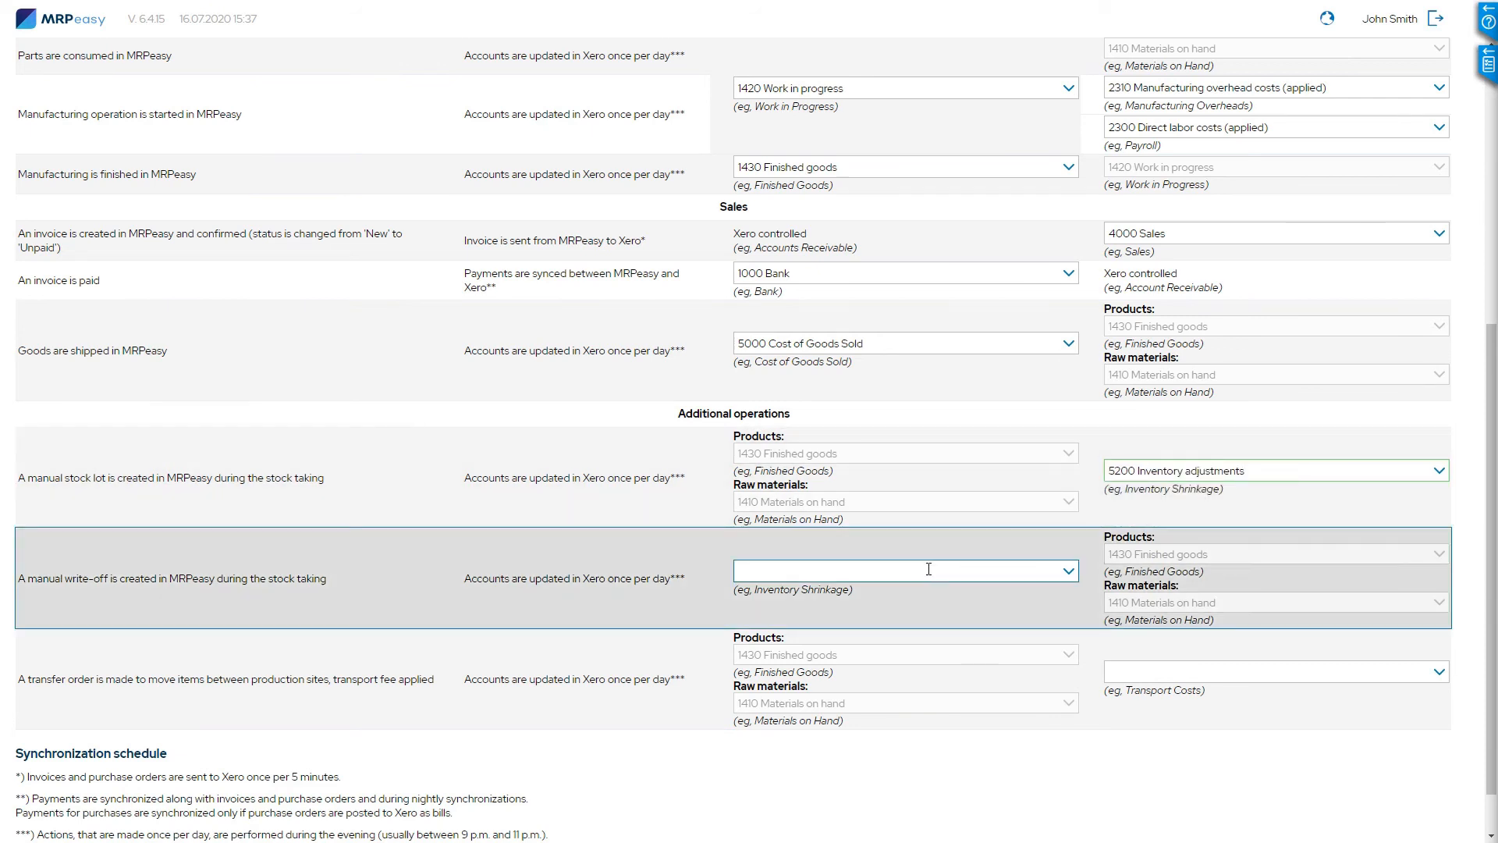
pyautogui.click(921, 571)
pyautogui.write('inve')
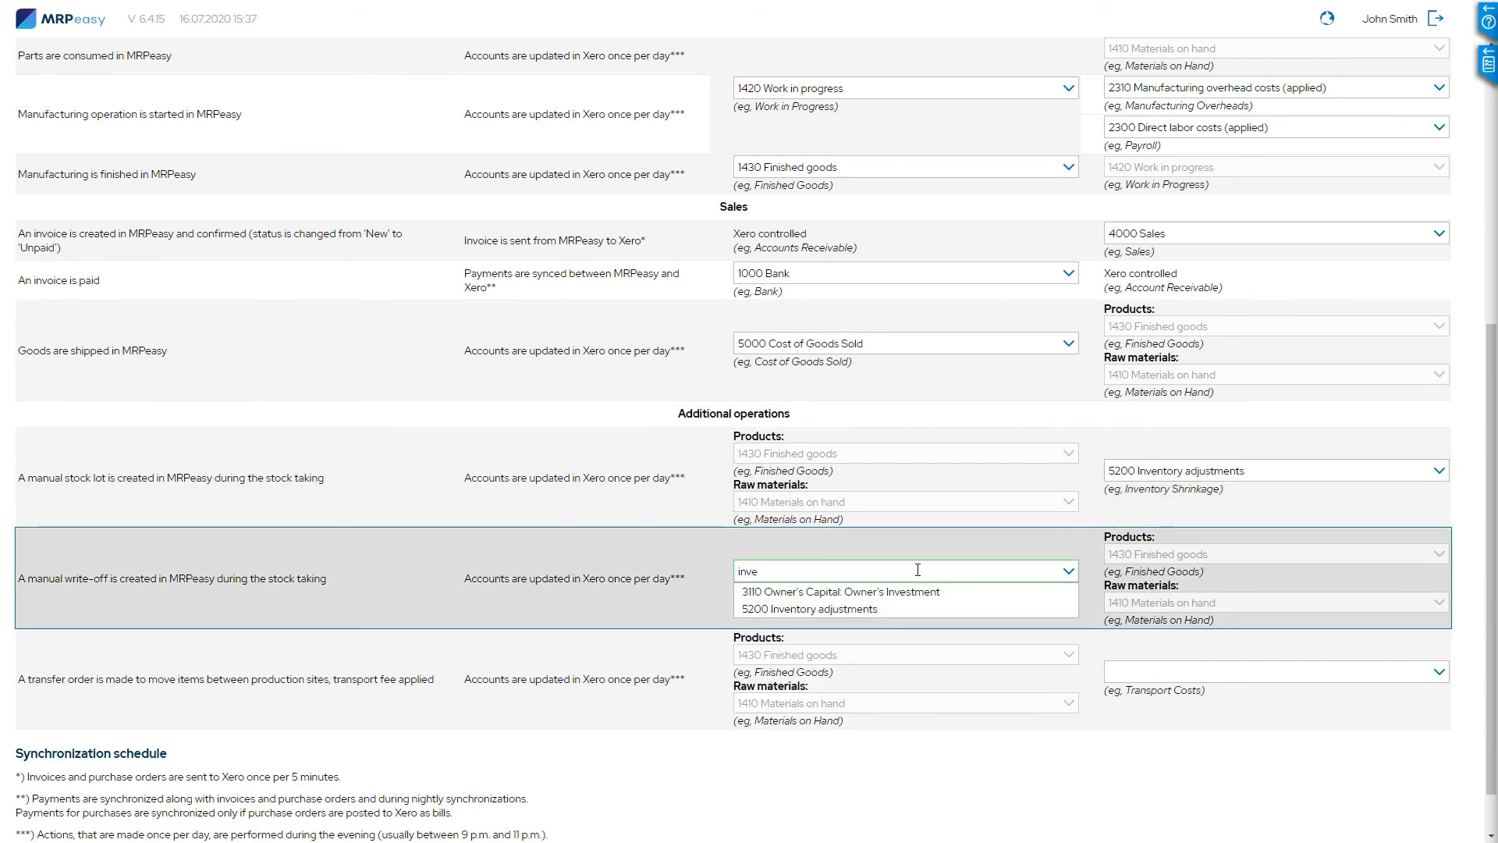
pyautogui.click(872, 608)
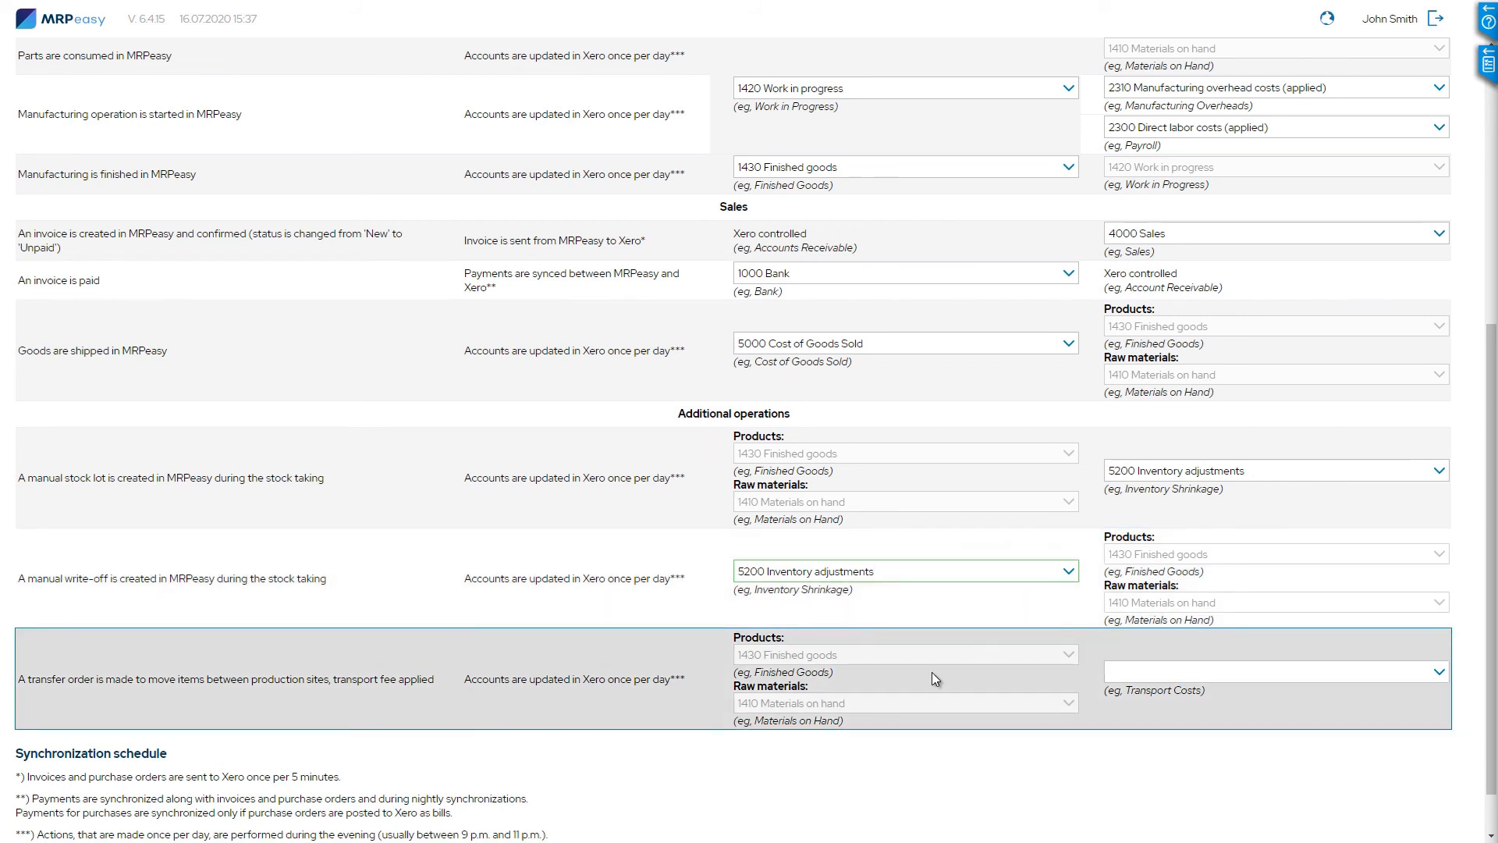
# Step: Assign 2330 Transfer order costs (applied) as the credit account for transfer orders between production sites
pyautogui.click(1160, 672)
pyautogui.write('trans')
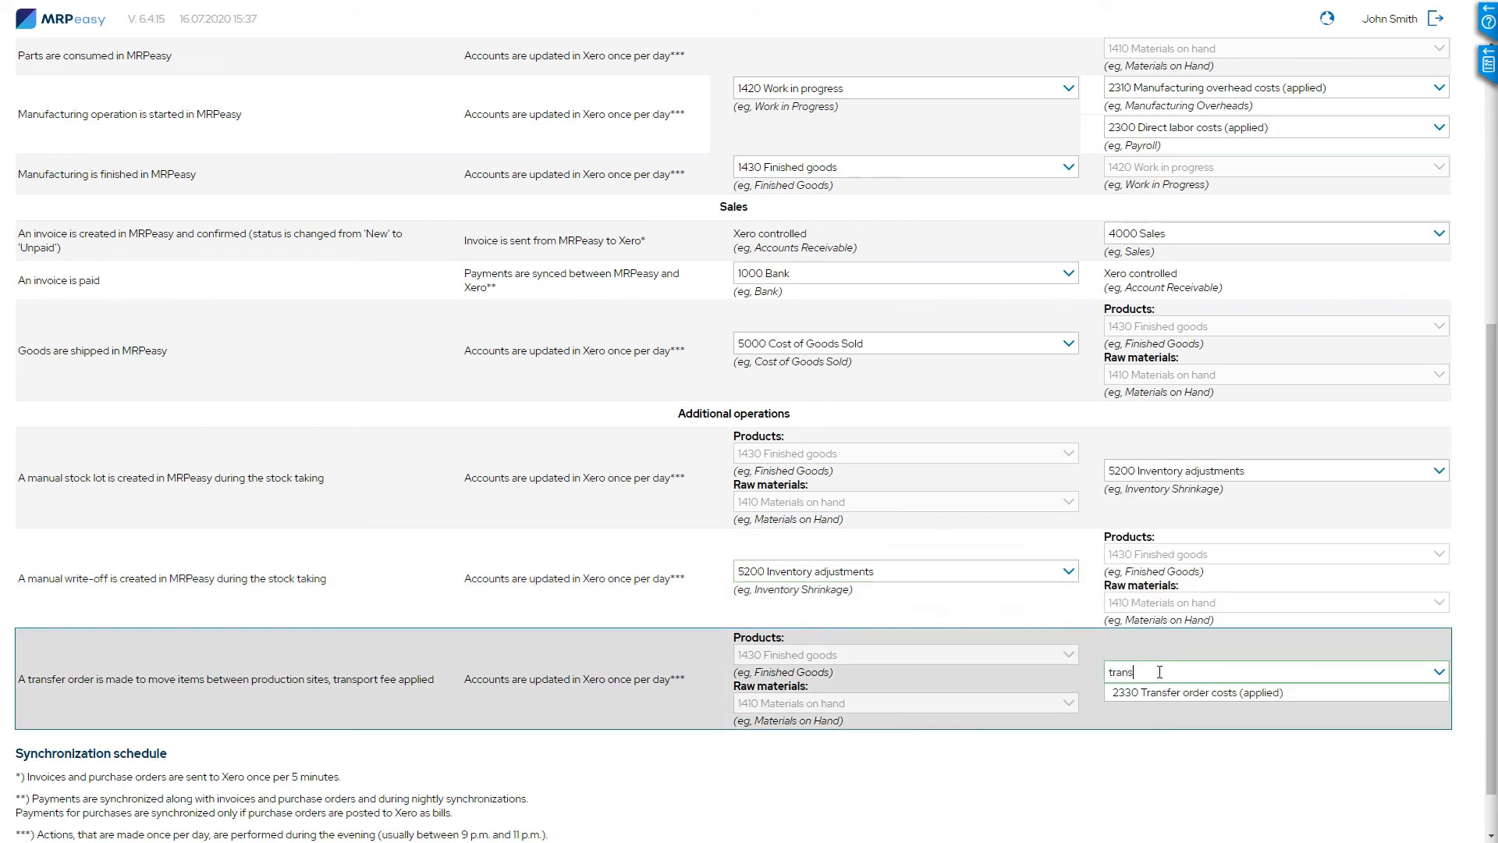
pyautogui.click(1161, 691)
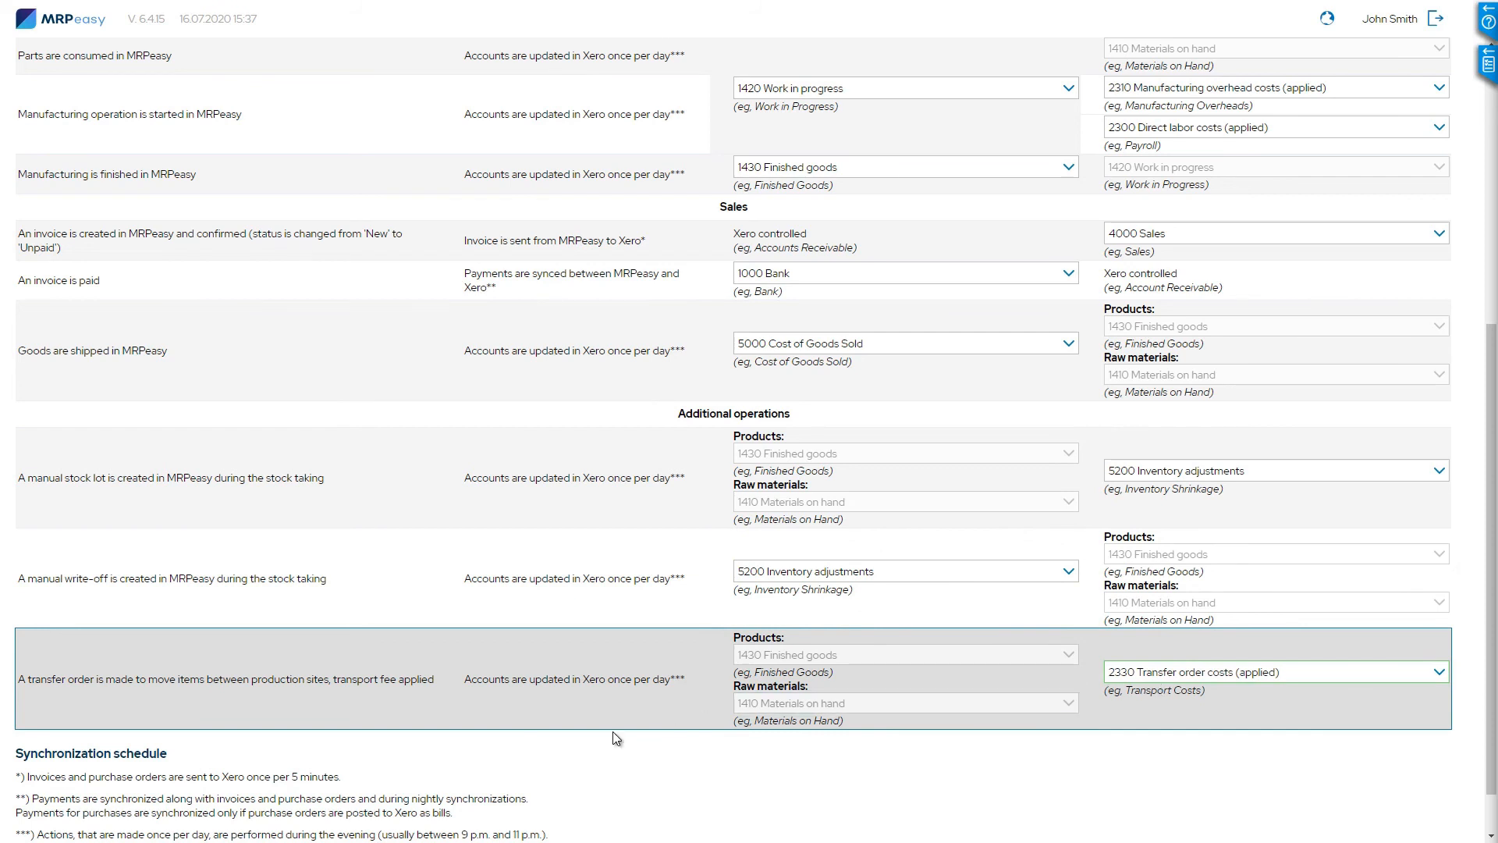
# Step: Save the Xero account configuration and close the integration setup window
pyautogui.scroll(-1, 531, 741)
pyautogui.click(290, 805)
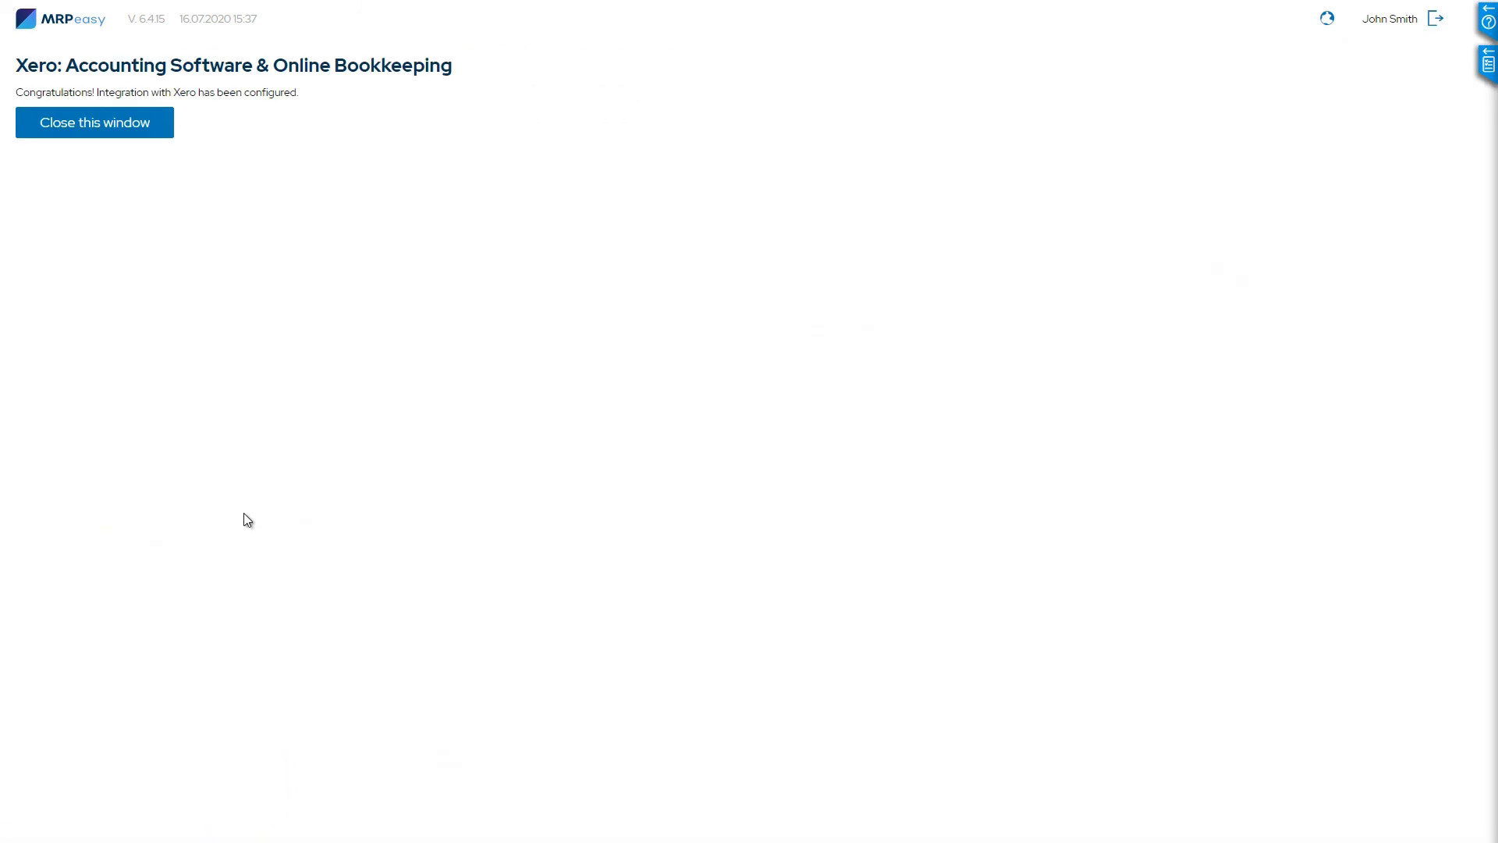
pyautogui.click(95, 134)
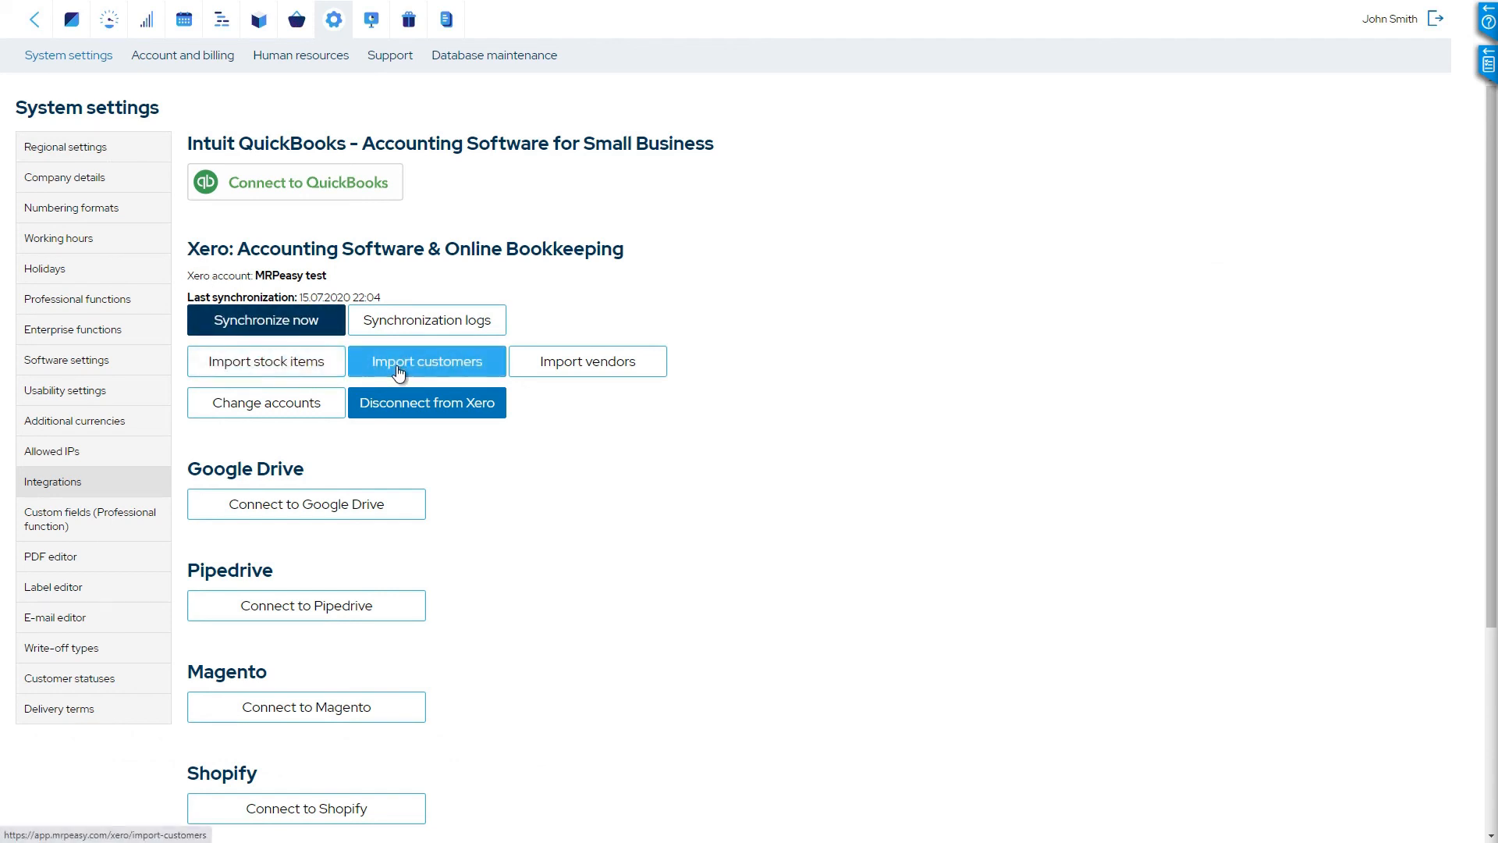
# Step: Synchronize with Xero immediately and open the accounting report of the newest synchronization log
pyautogui.click(250, 316)
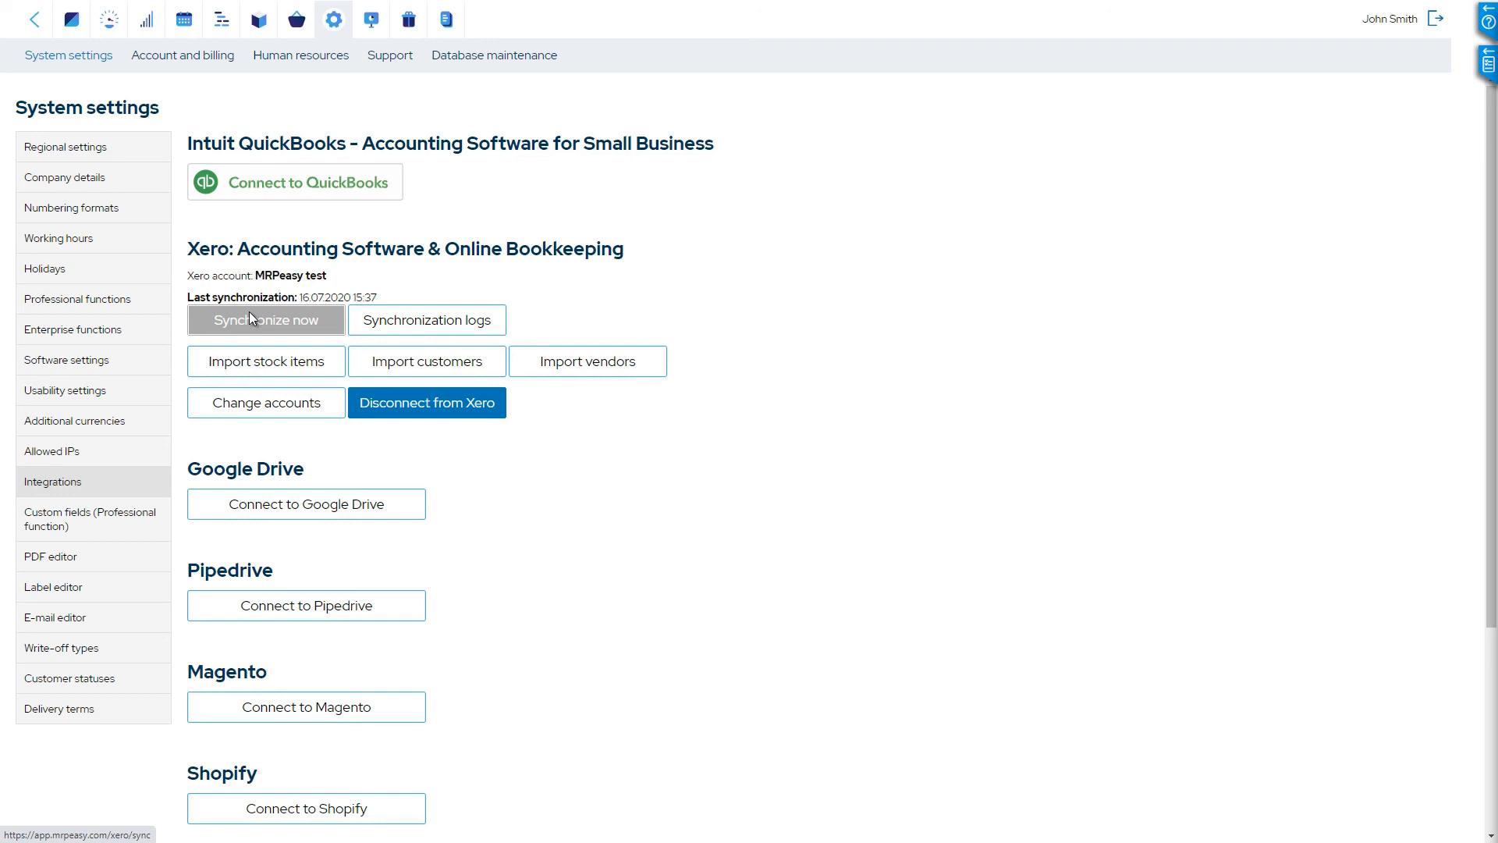
pyautogui.click(414, 326)
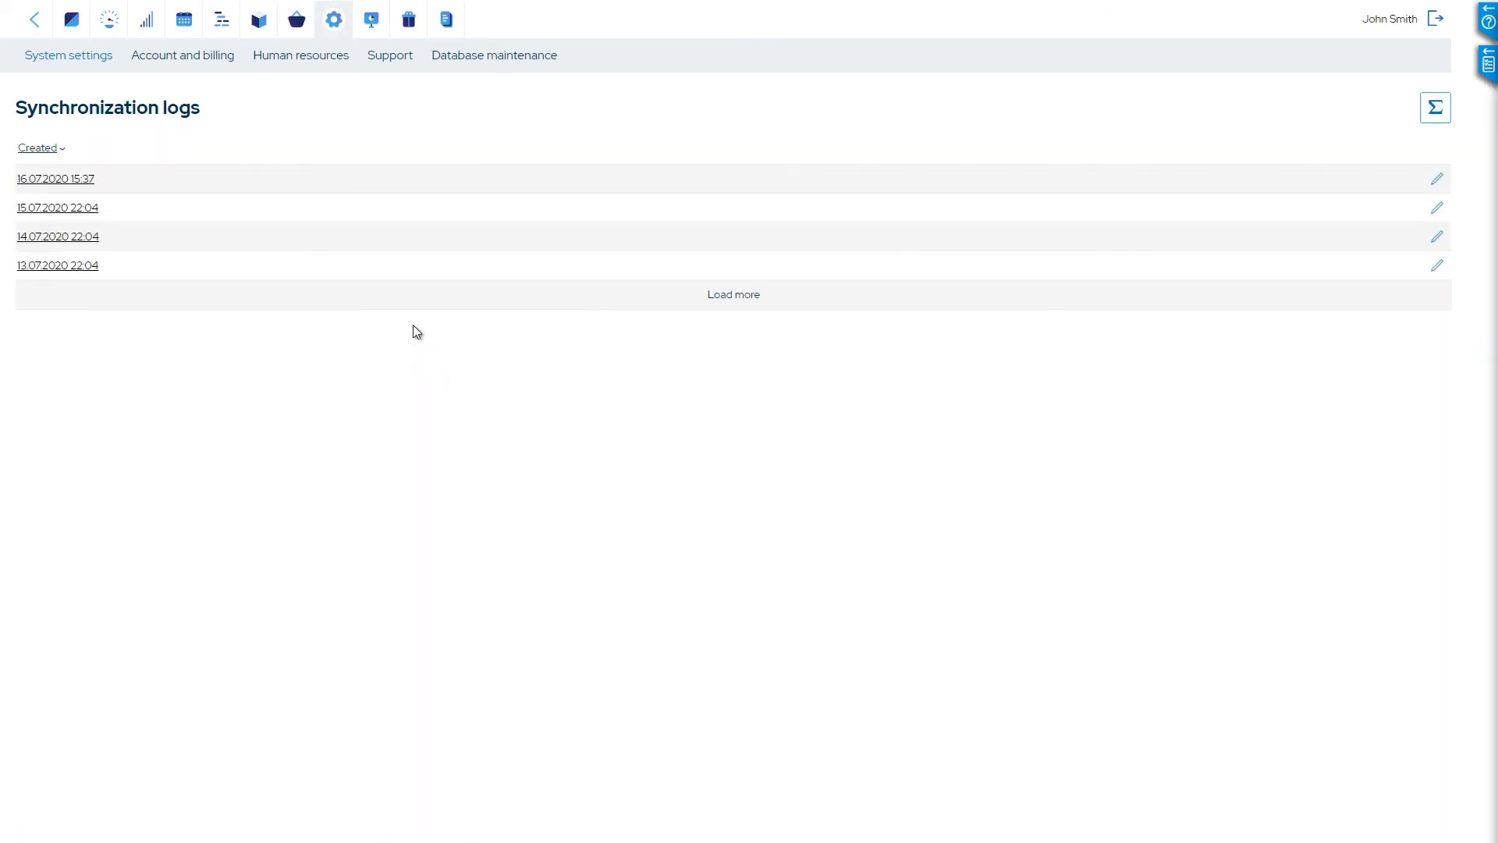
pyautogui.click(52, 178)
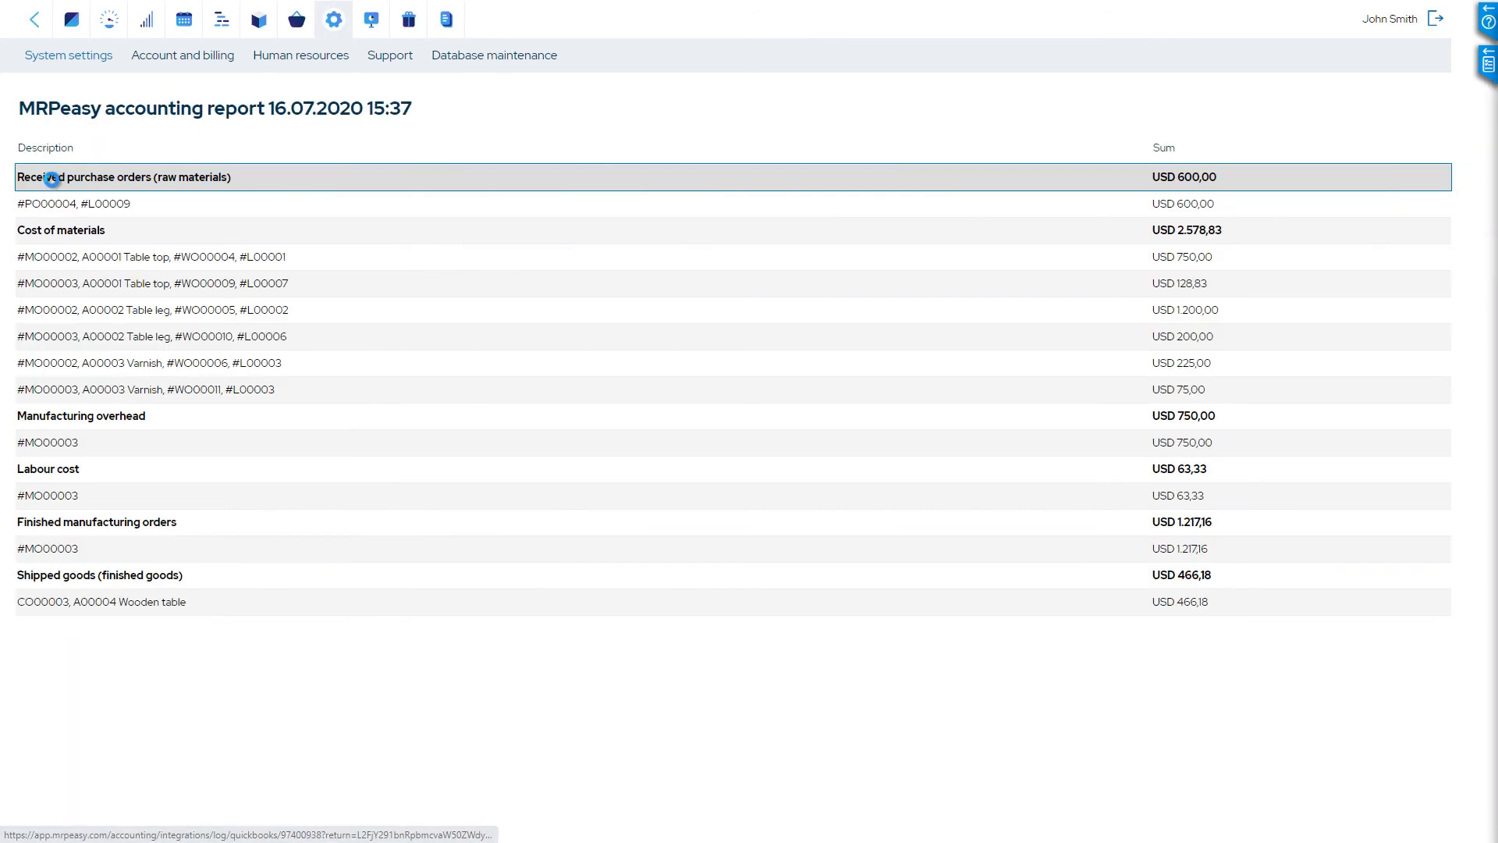